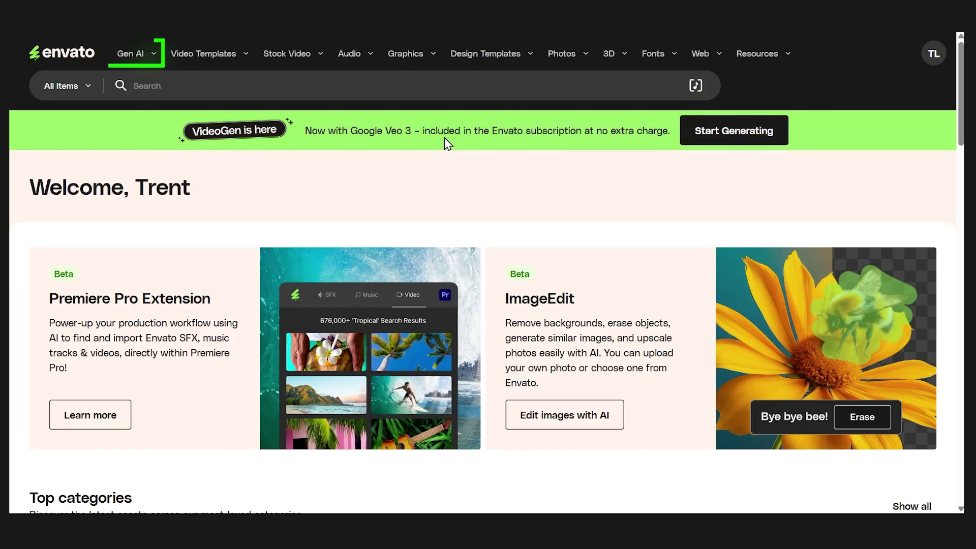
Open the AI VideoGen tool and set the aspect ratio to 16:9 widescreen
click(156, 59)
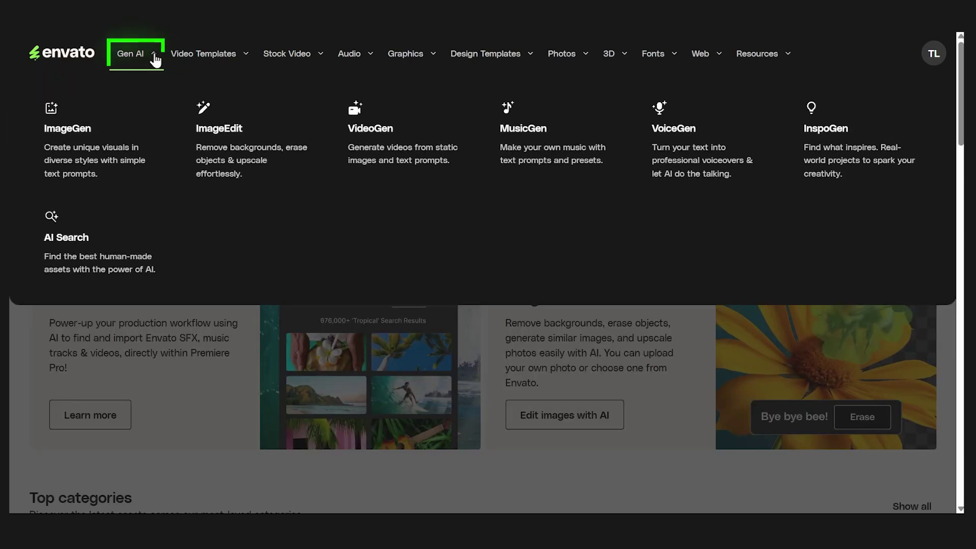
click(380, 137)
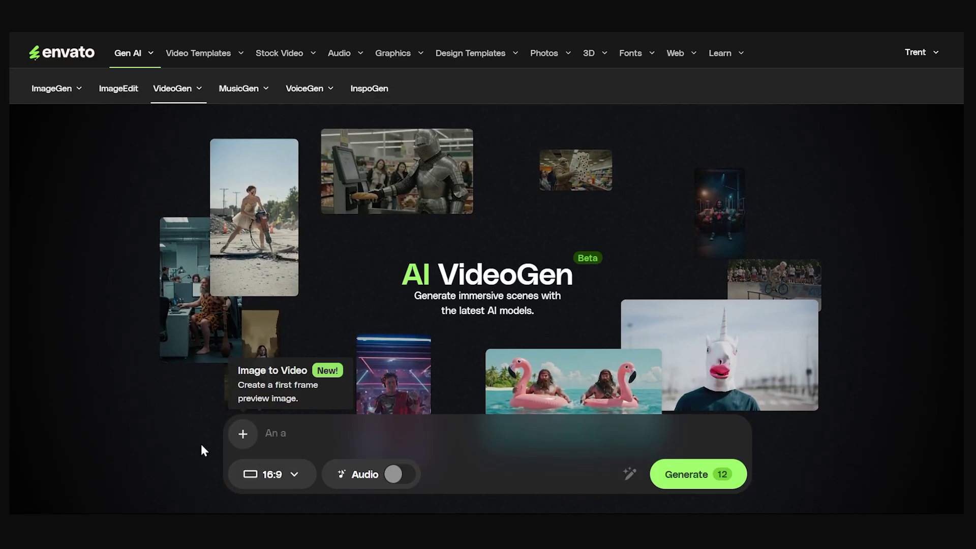
click(295, 475)
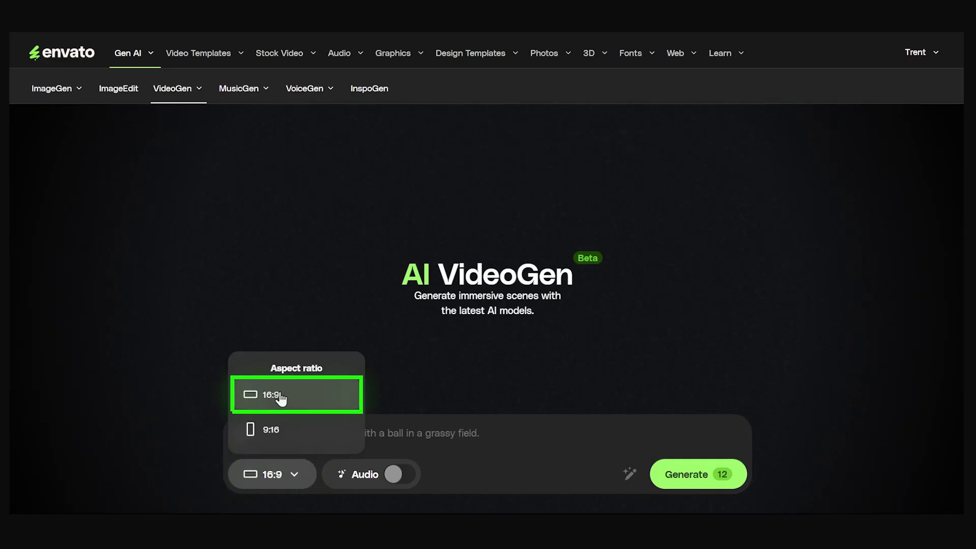
click(281, 397)
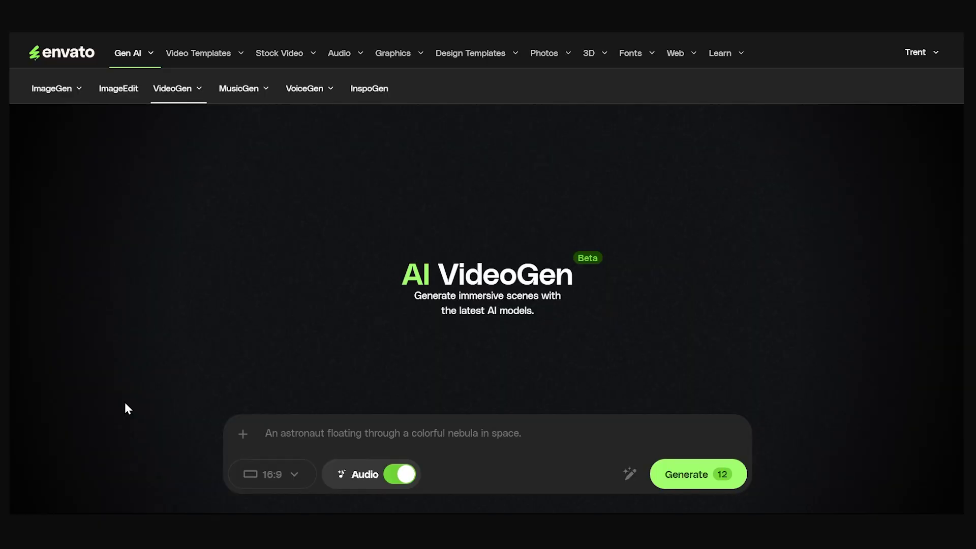
Enter a robot-on-trial prompt, enhance it into a detailed courtroom scene, and turn audio off
text(a robot on trial in a courtroom)
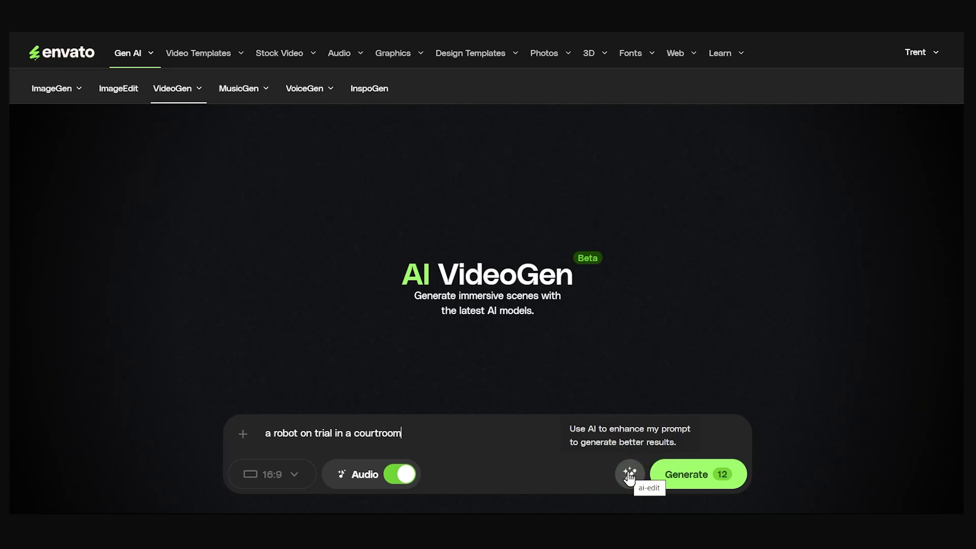
click(629, 475)
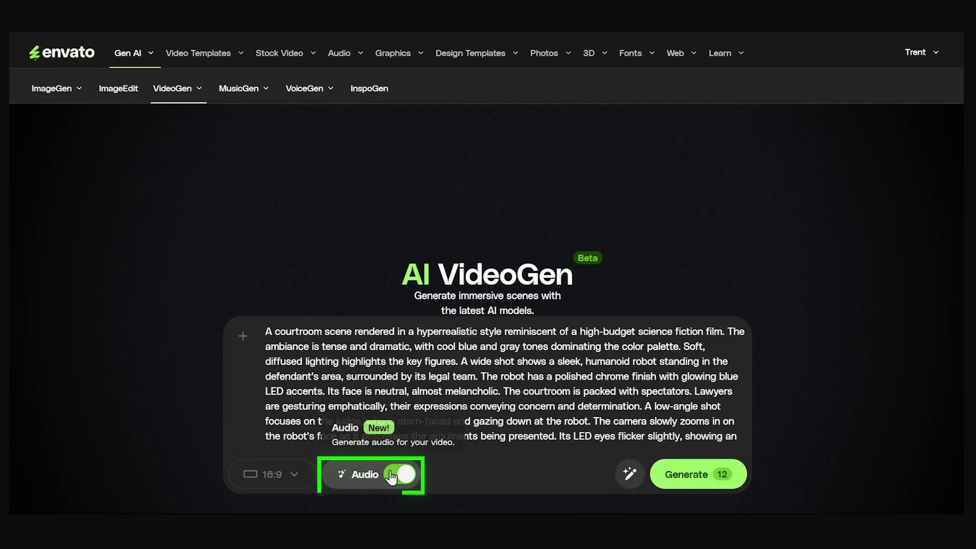
click(397, 474)
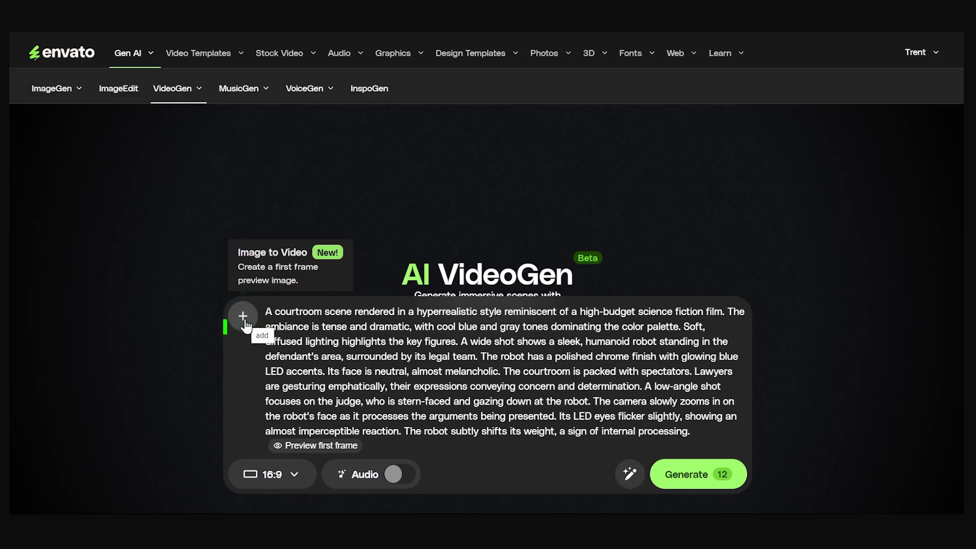
Generate four courtroom robot images from the prompt for the first frame
click(243, 320)
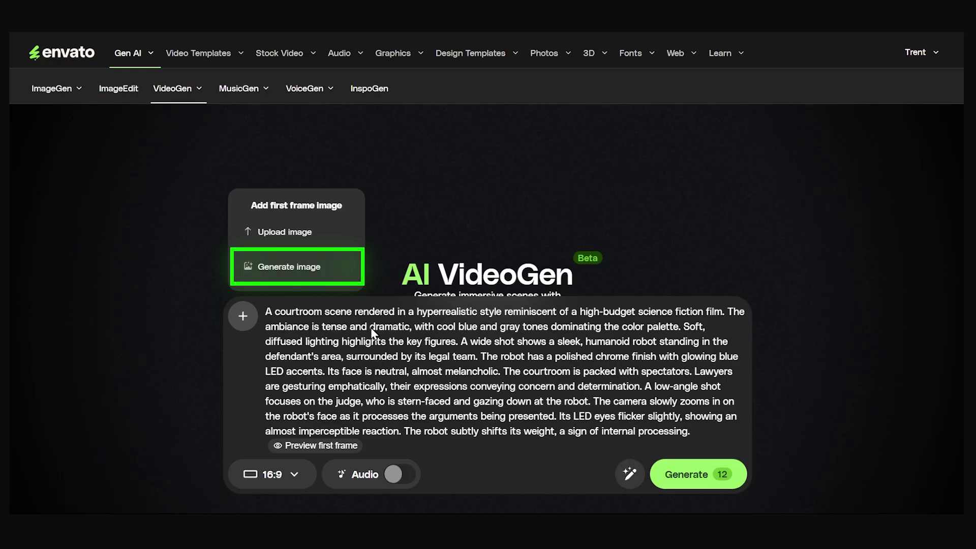
click(276, 272)
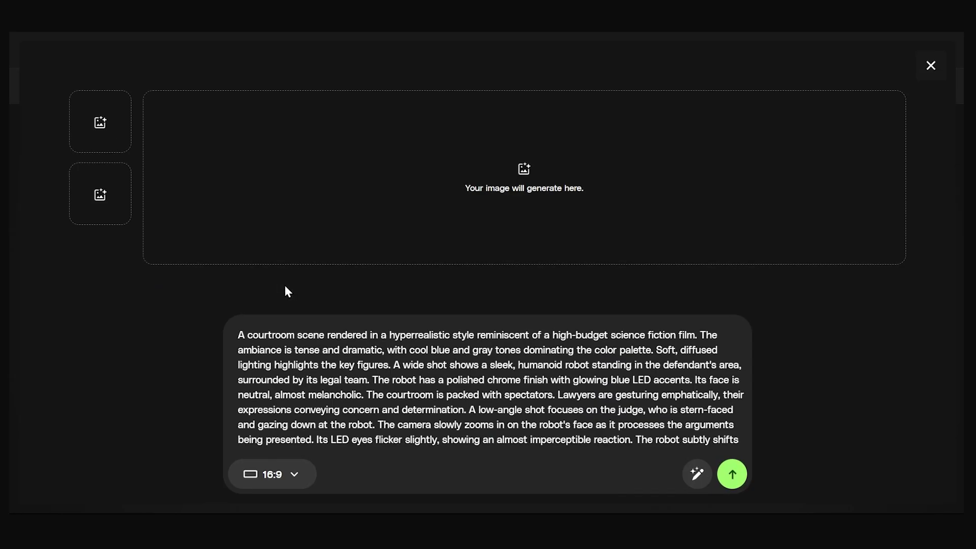
click(737, 476)
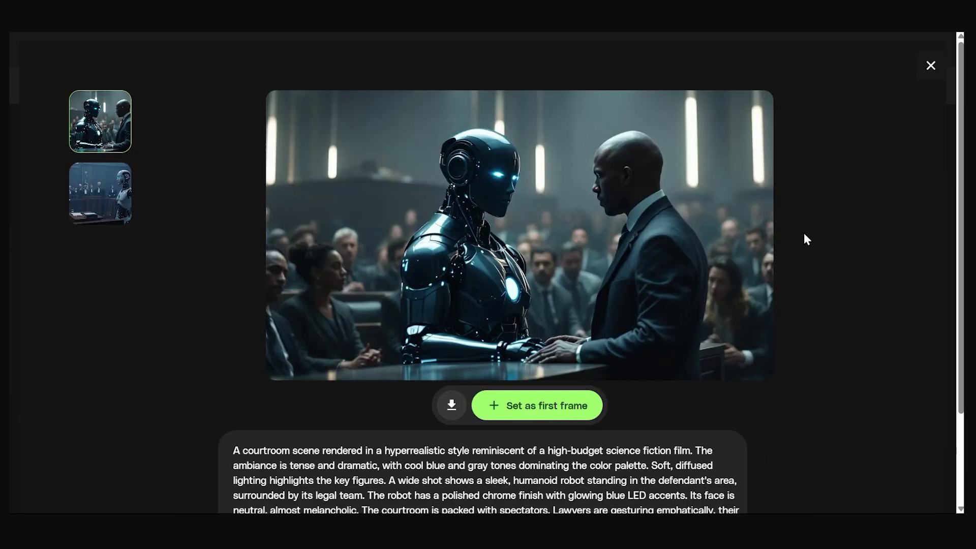
scroll(431, 205, down, 3)
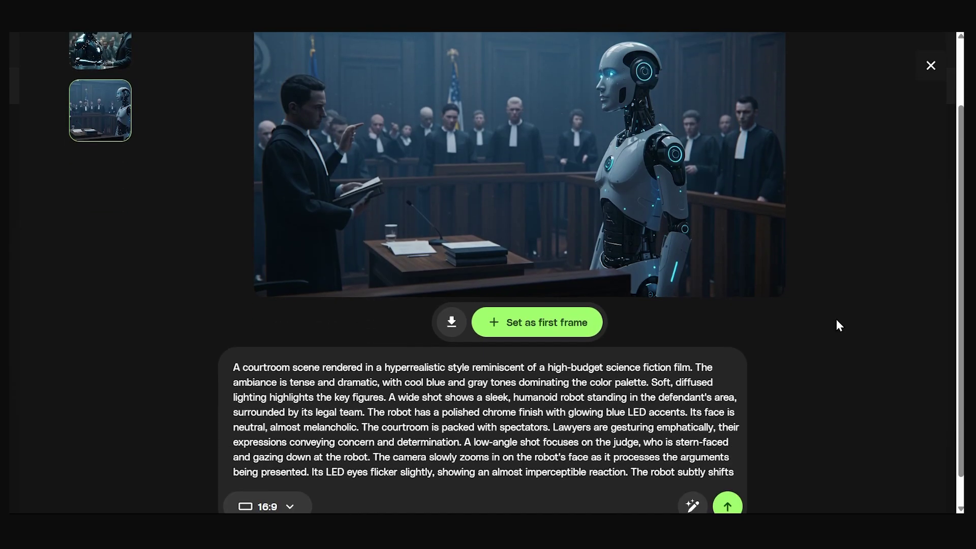
click(730, 479)
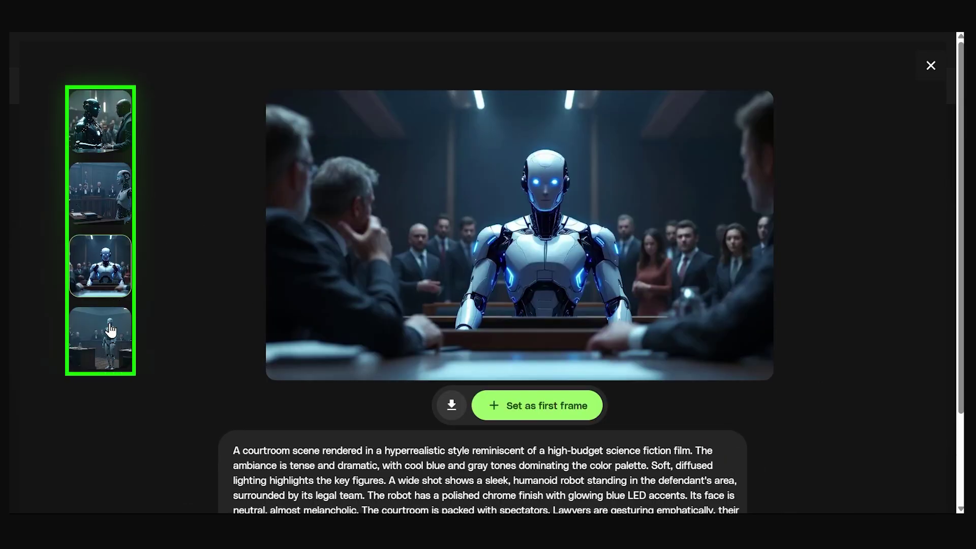
Set the image of the robot facing the lawyer as the video's first frame
click(110, 331)
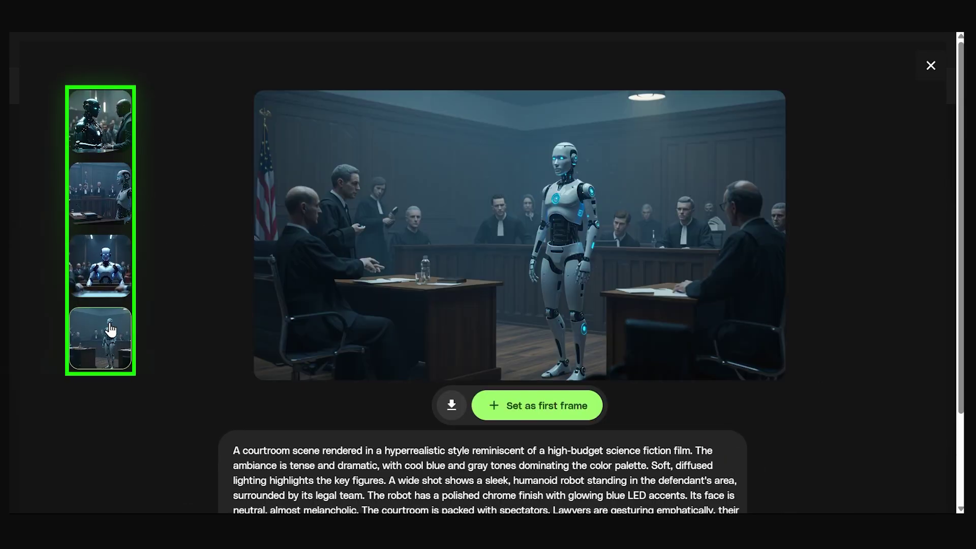
click(110, 192)
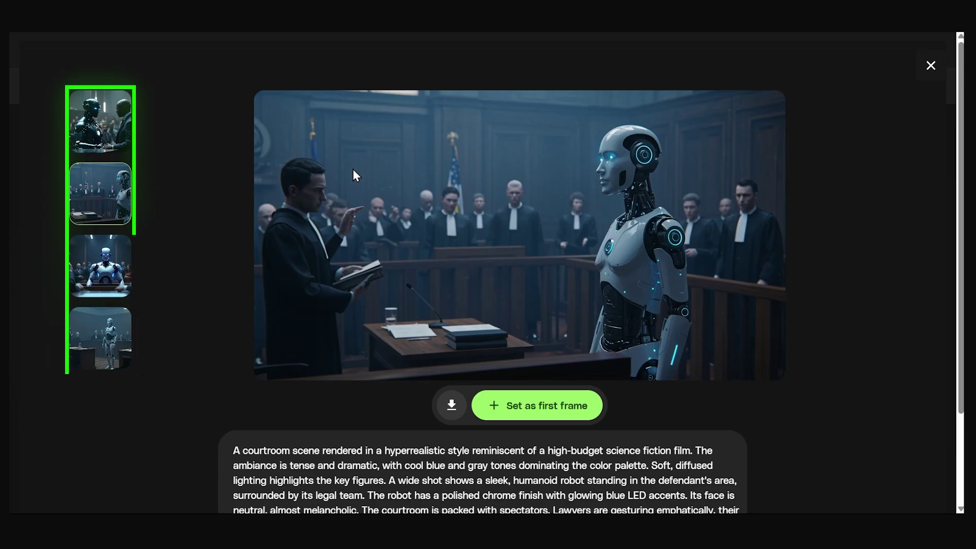
click(553, 411)
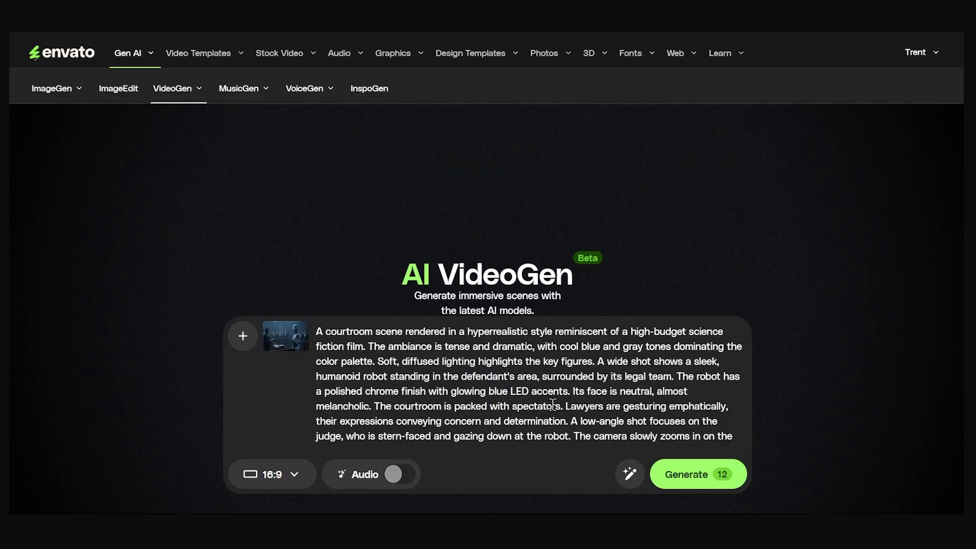
Generate the five-second courtroom robot video from the prompt and first frame
click(693, 487)
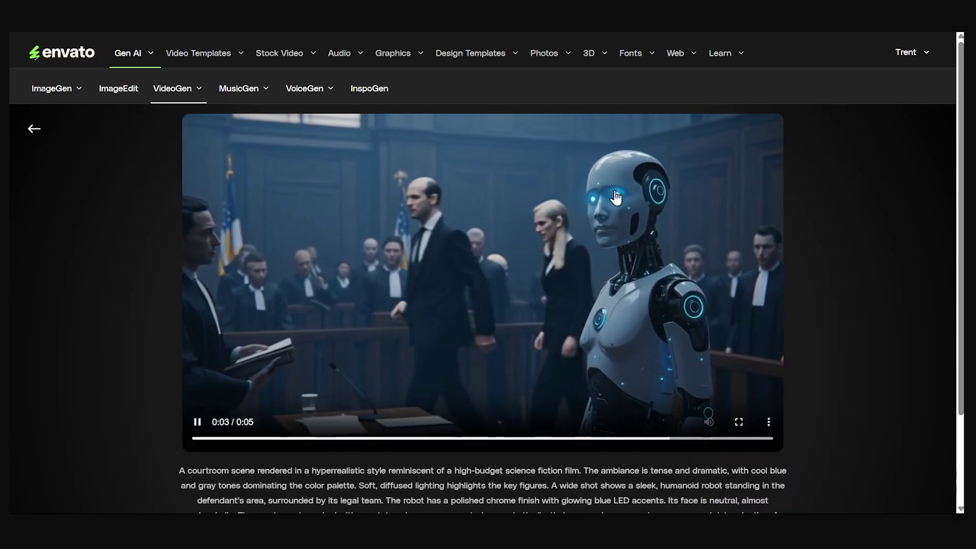
click(769, 426)
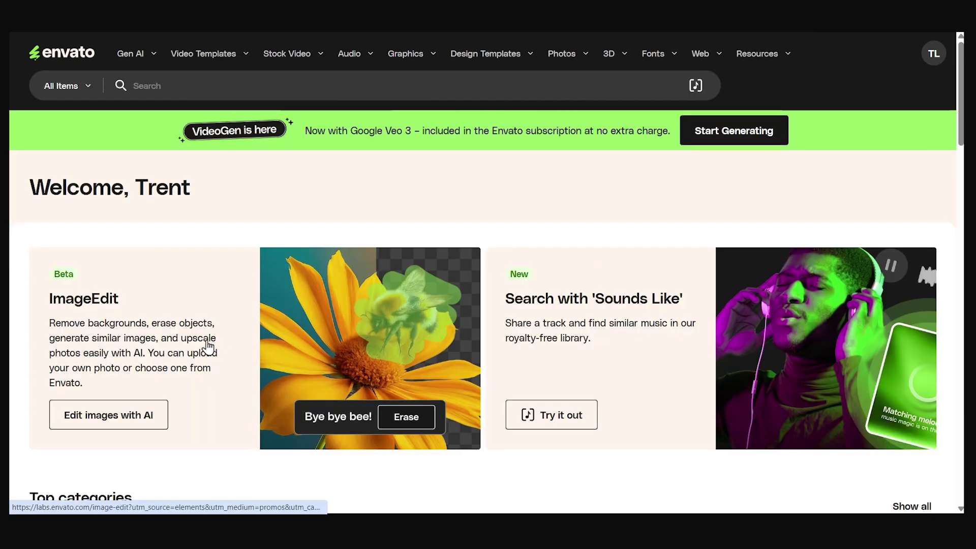
Return to VideoGen through Gen AI and view the history of generated videos
click(131, 54)
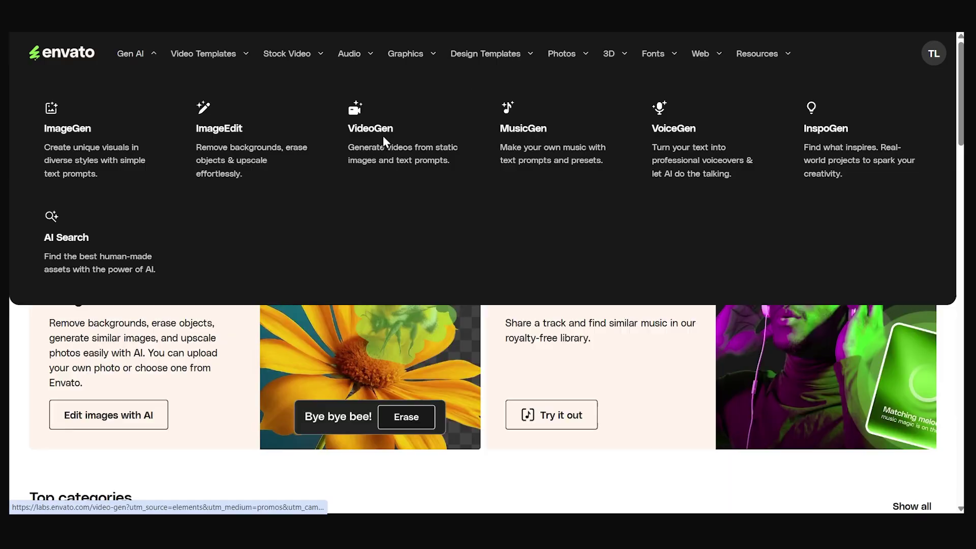
click(383, 136)
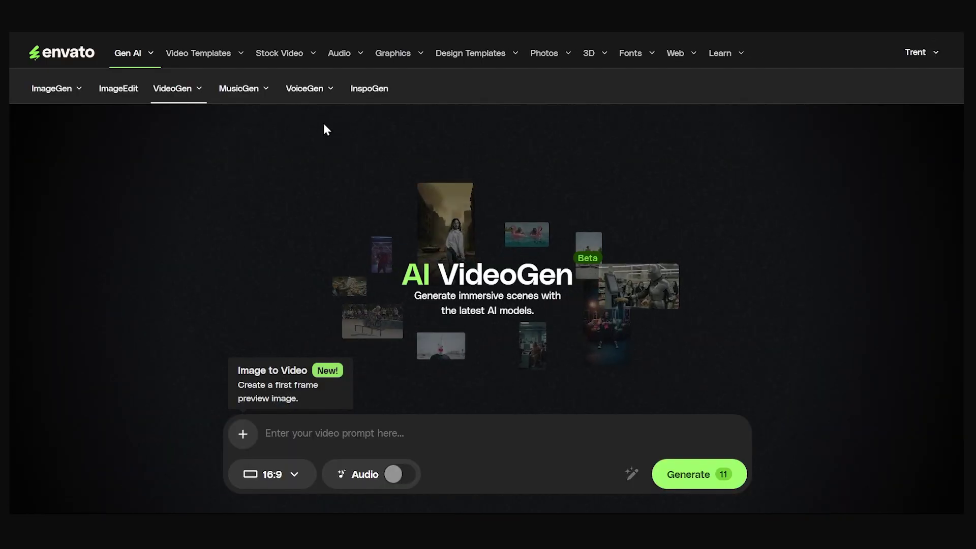
mouse_move(199, 91)
click(199, 120)
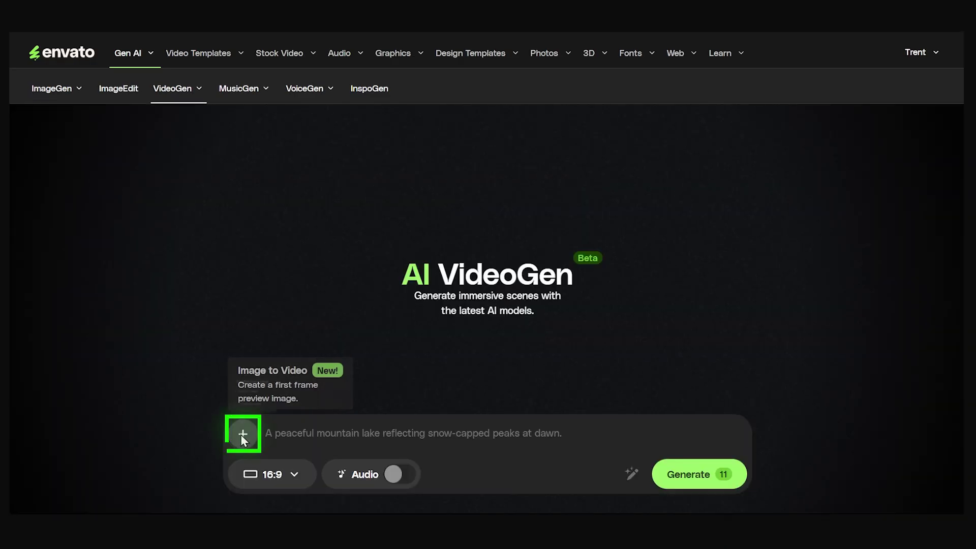
Bring up the upload-or-generate first-frame image options for a new video
click(242, 434)
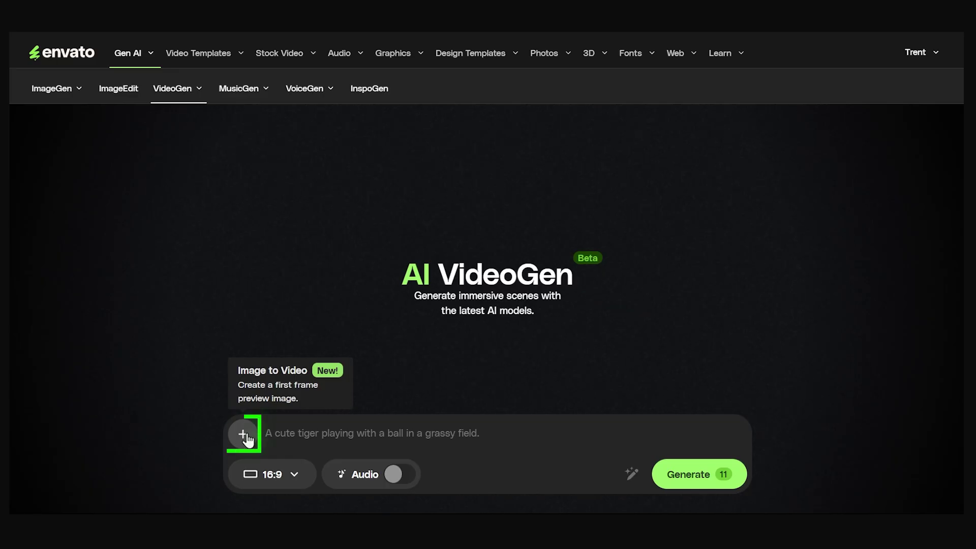
click(254, 434)
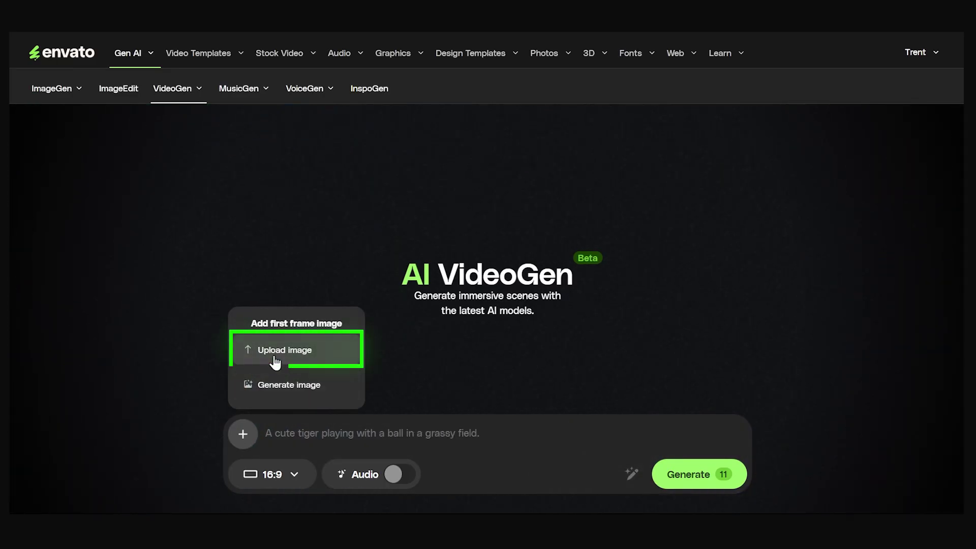
Upload robot.png as the video's first-frame image
click(275, 361)
click(175, 101)
click(581, 386)
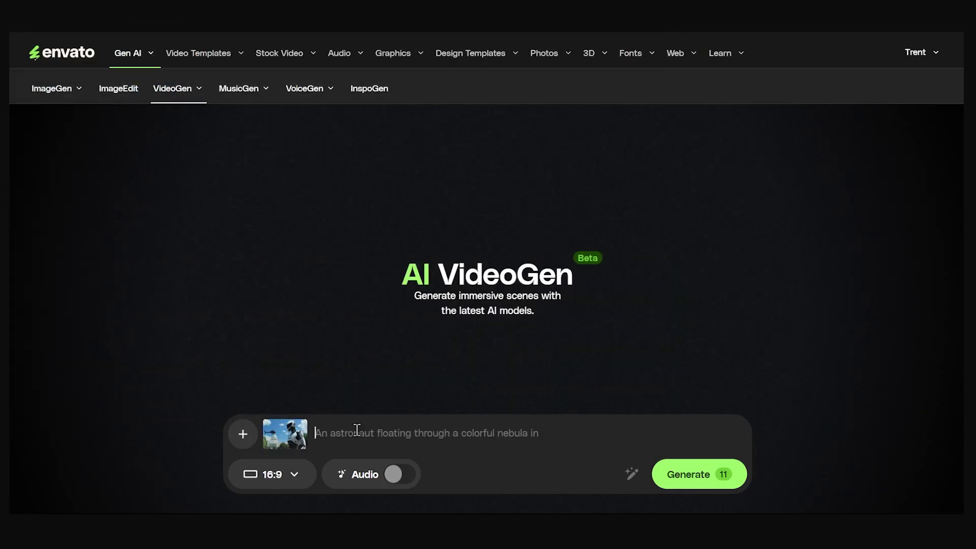
Paste and enhance the White House cyborg prompt, keep audio off, and submit it
click(358, 429)
text(humanoid cyborg outside the white house, helicopter, blue skies, trees, spray painted signs, realistic news photo)
click(640, 478)
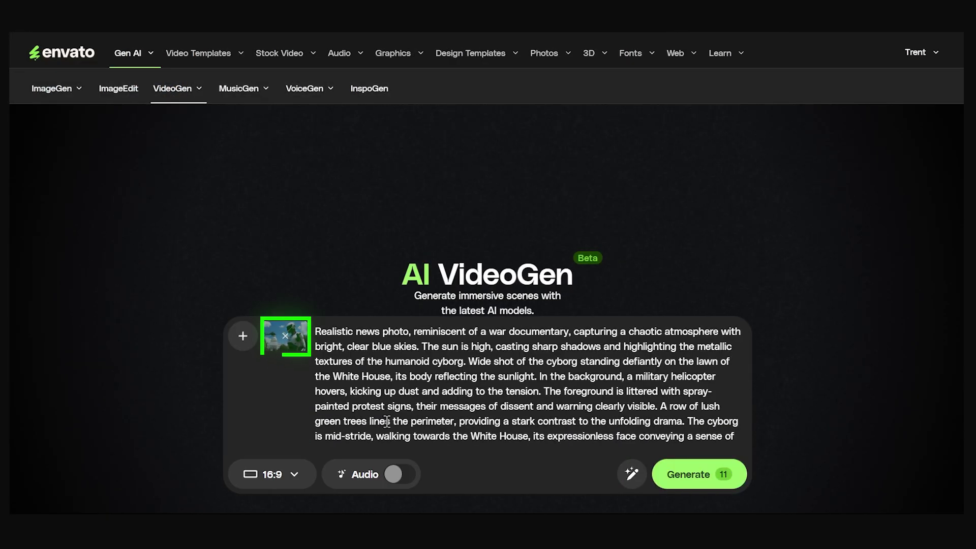
click(413, 477)
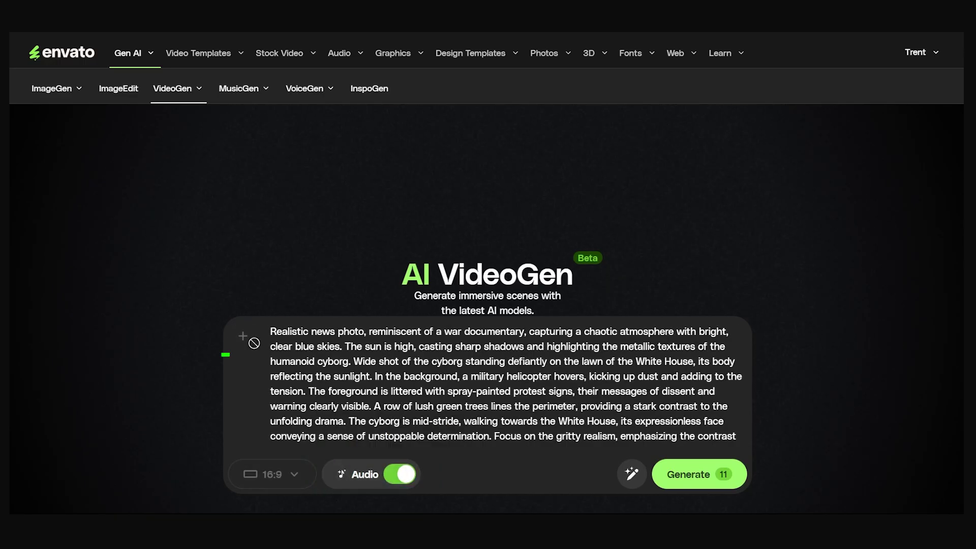
click(399, 474)
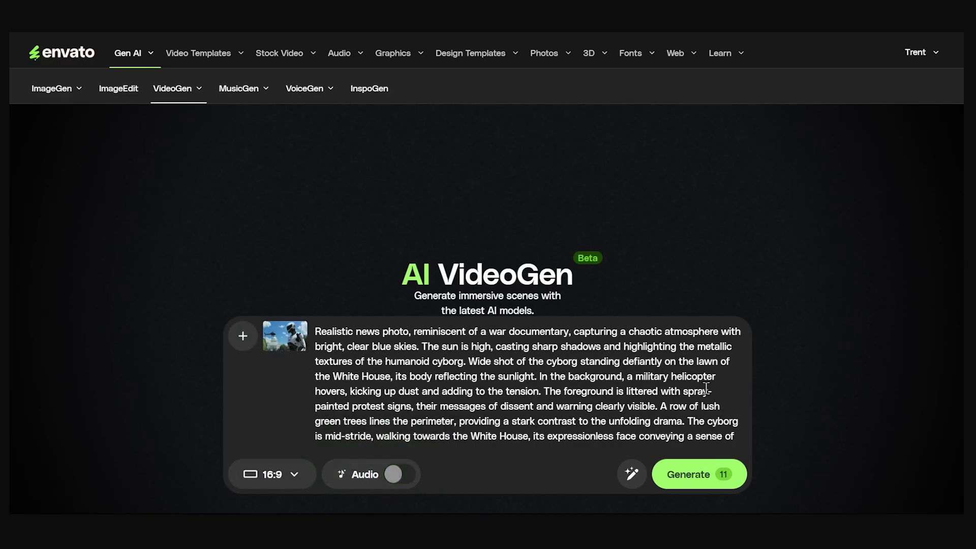
click(707, 480)
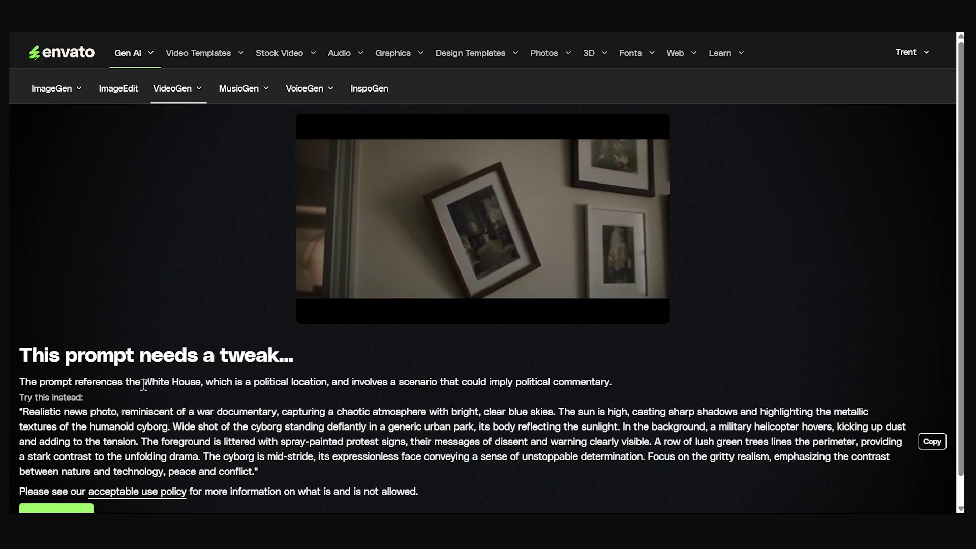
Copy the suggested urban-park rewrite of the flagged cyborg prompt
drag(143, 383, 201, 382)
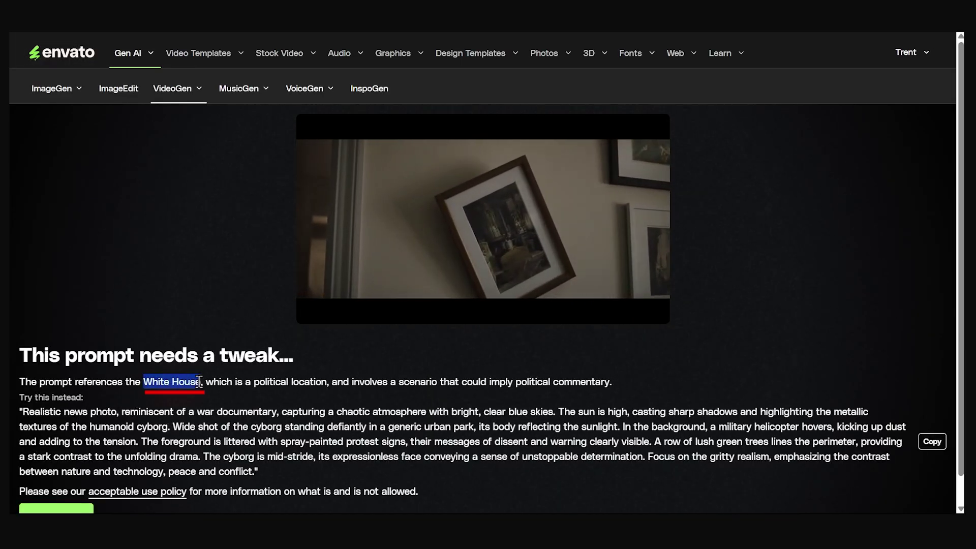
drag(41, 412, 257, 465)
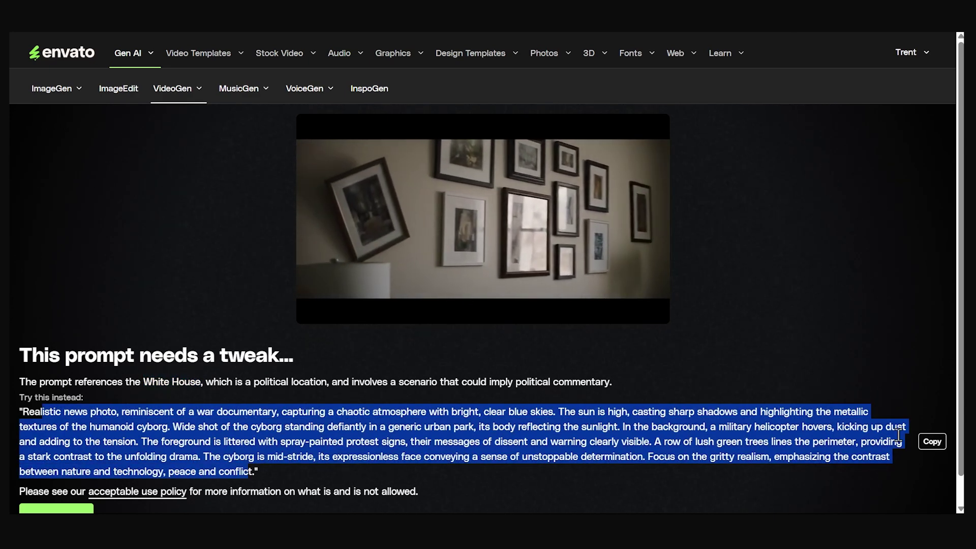
click(932, 441)
Replace the prompt with the urban-park version, generate the robot video, and return to the generator
scroll(305, 458, down, 1)
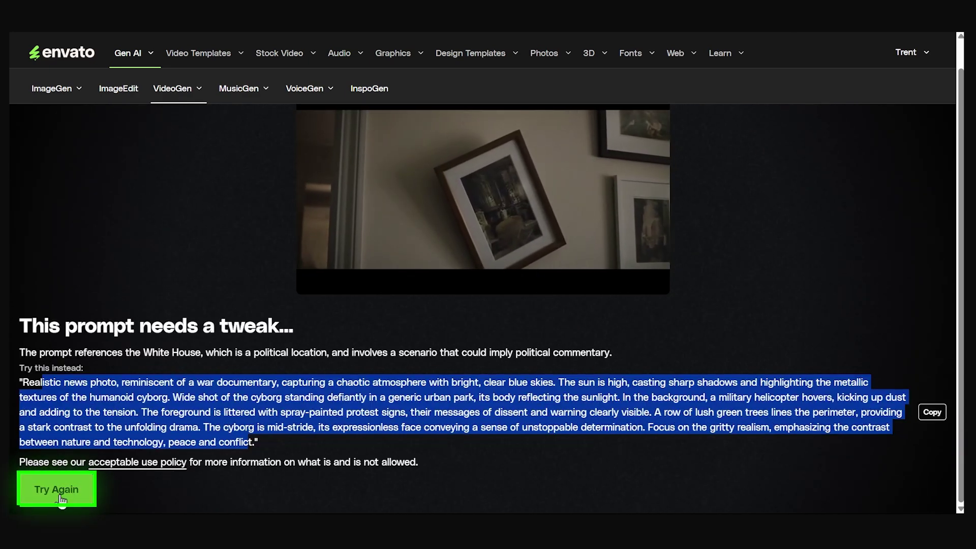
click(57, 491)
key(ctrl+a)
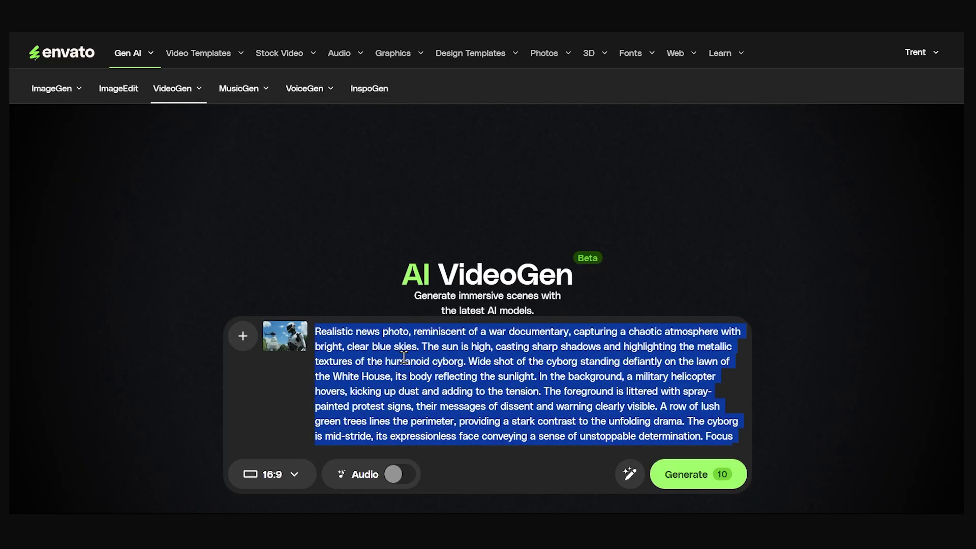
key(ctrl+v)
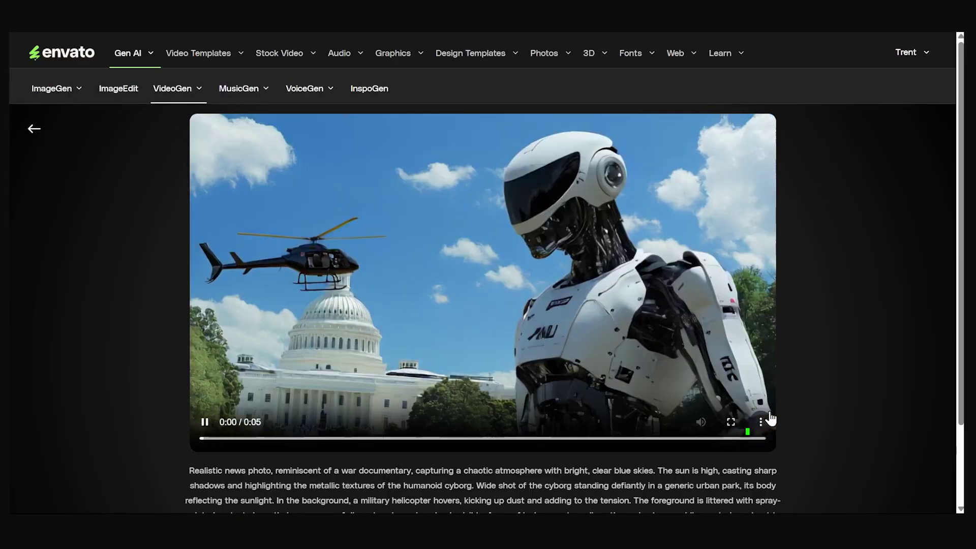
click(762, 419)
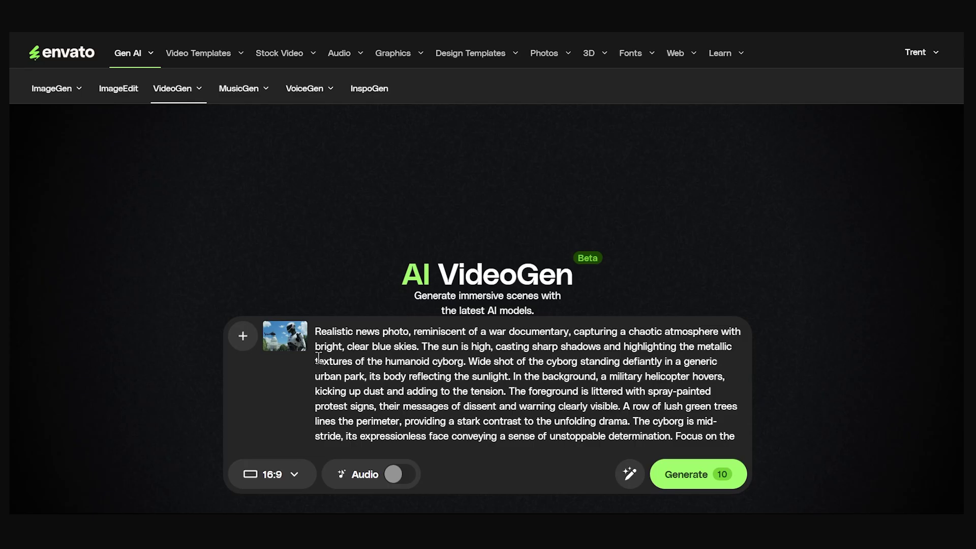
Drop the first-frame image, write and enhance a female newscaster subscribe prompt, then generate
click(286, 337)
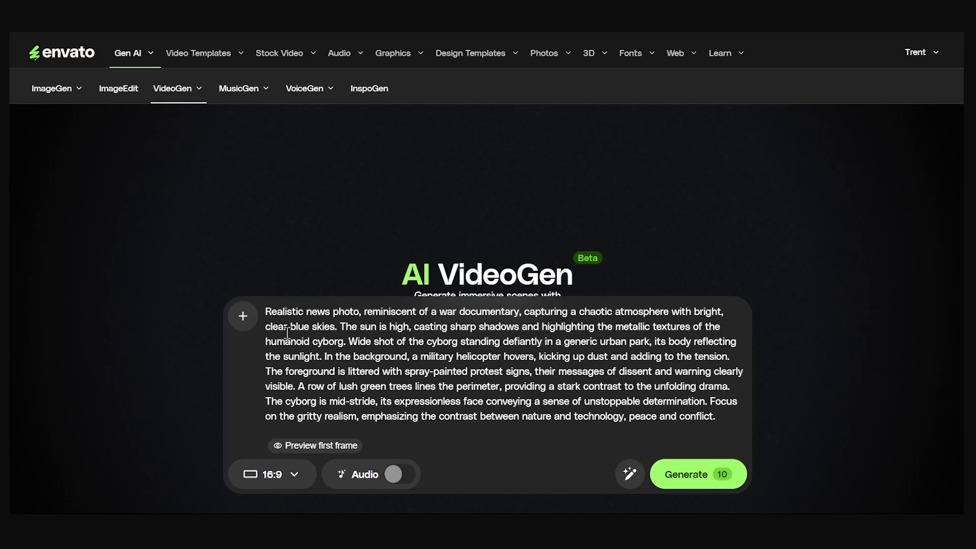
key(ctrl+a)
key(BackSpace)
text(A female news )
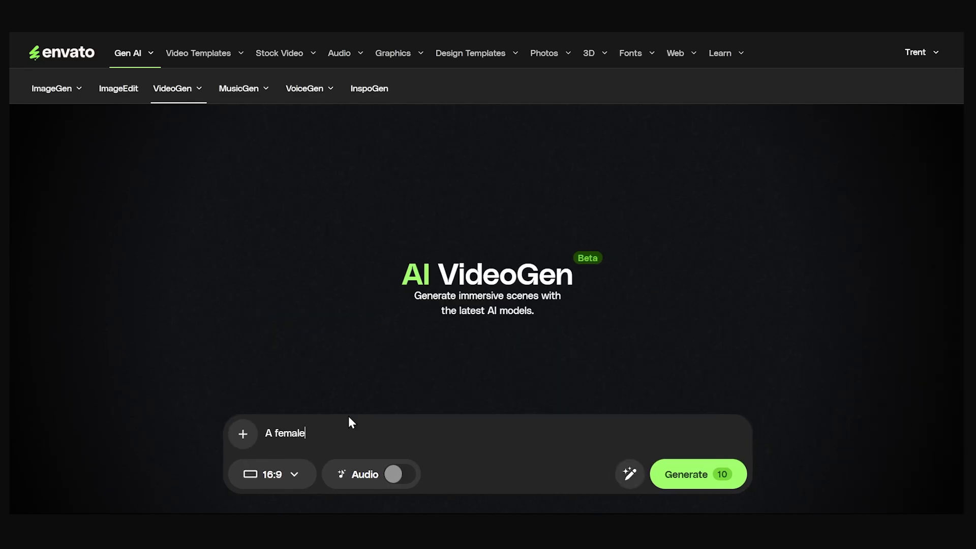
text(caster saying "Subscribe to Trent's Youtube chan)
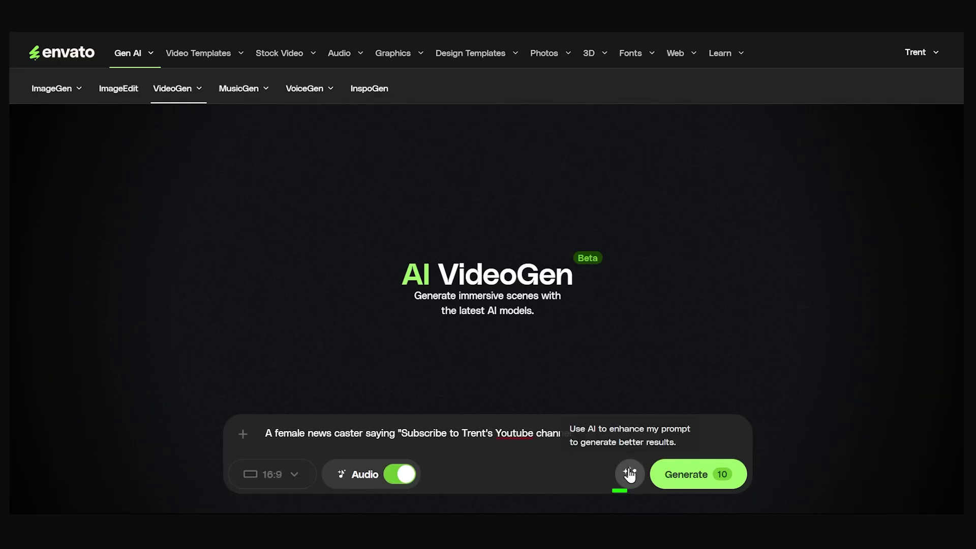
click(631, 474)
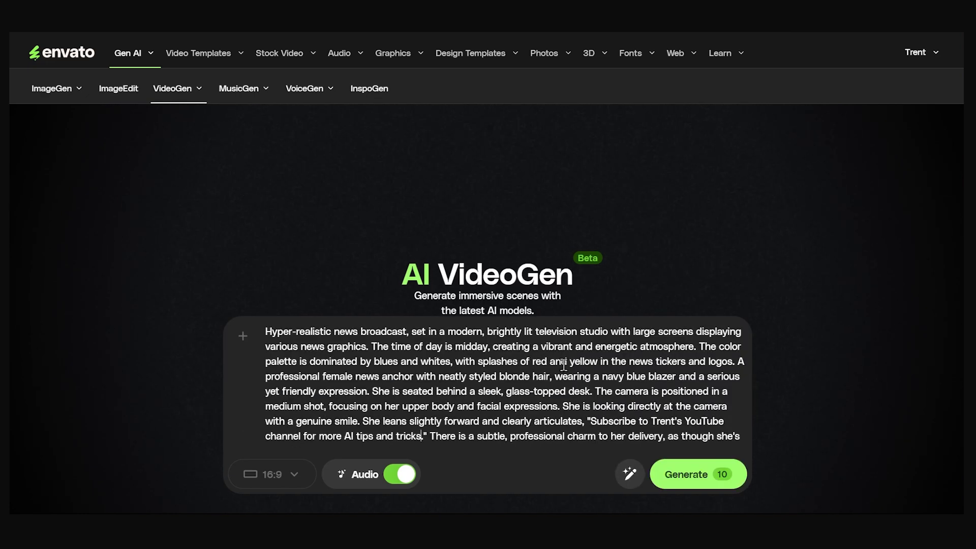
click(686, 474)
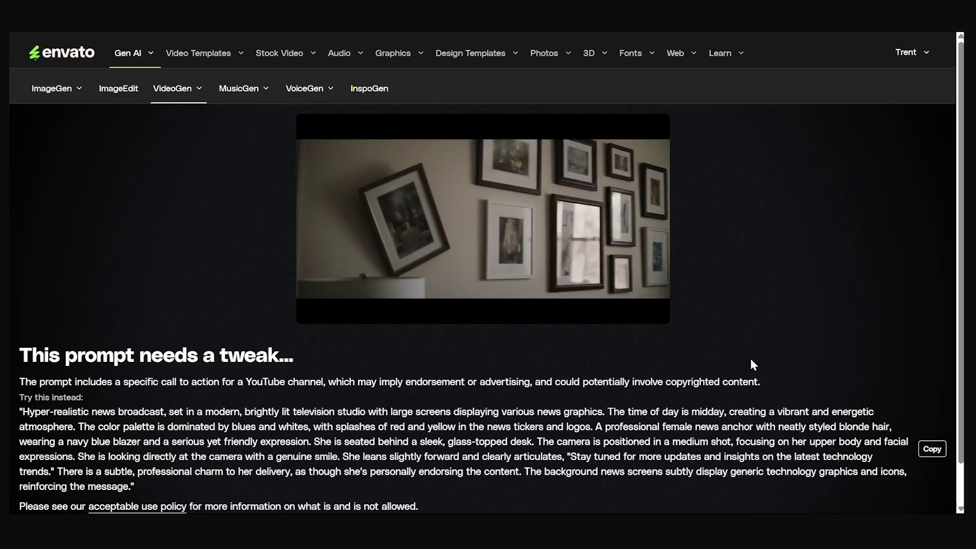
Review the call-to-action rejection, copy the suggested news-anchor rewrite, and retry
drag(214, 382, 763, 394)
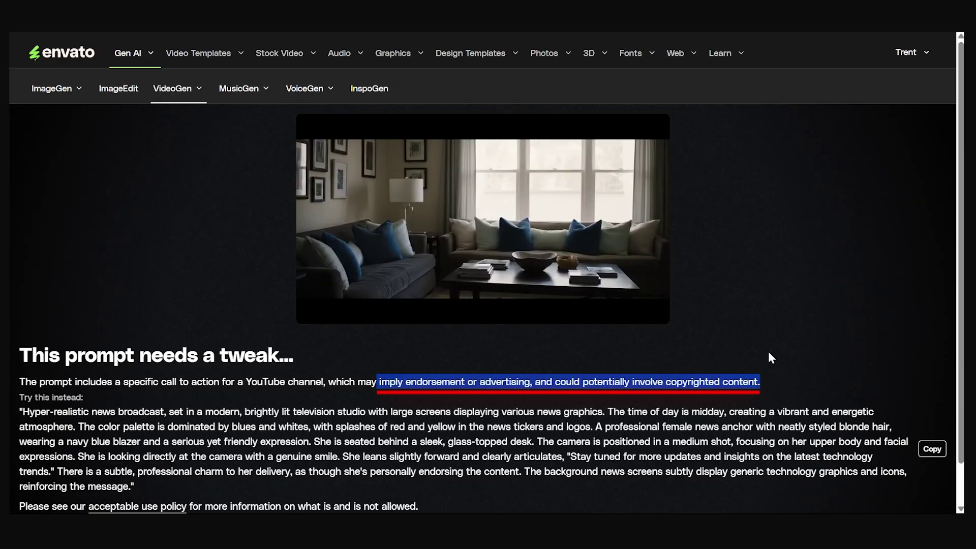
scroll(763, 342, down, 1)
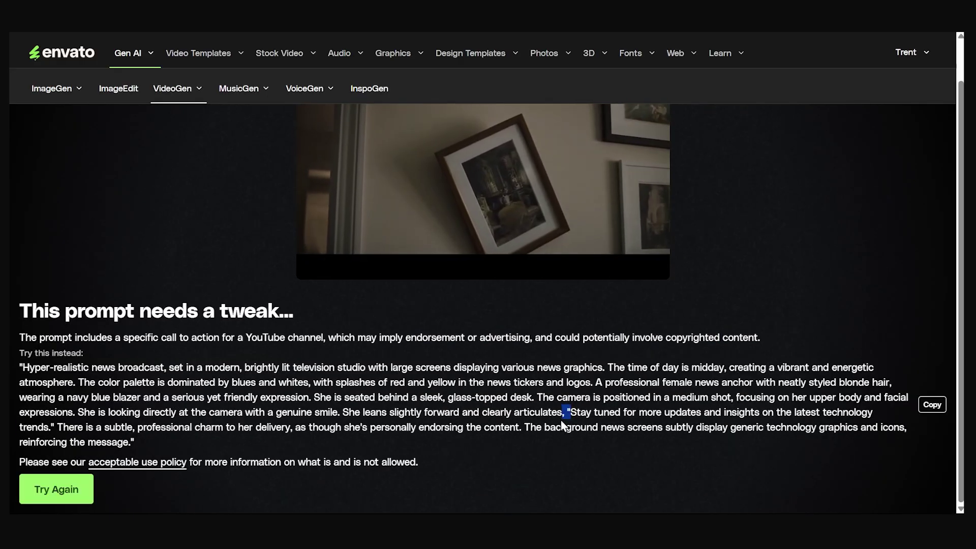
drag(568, 412, 190, 424)
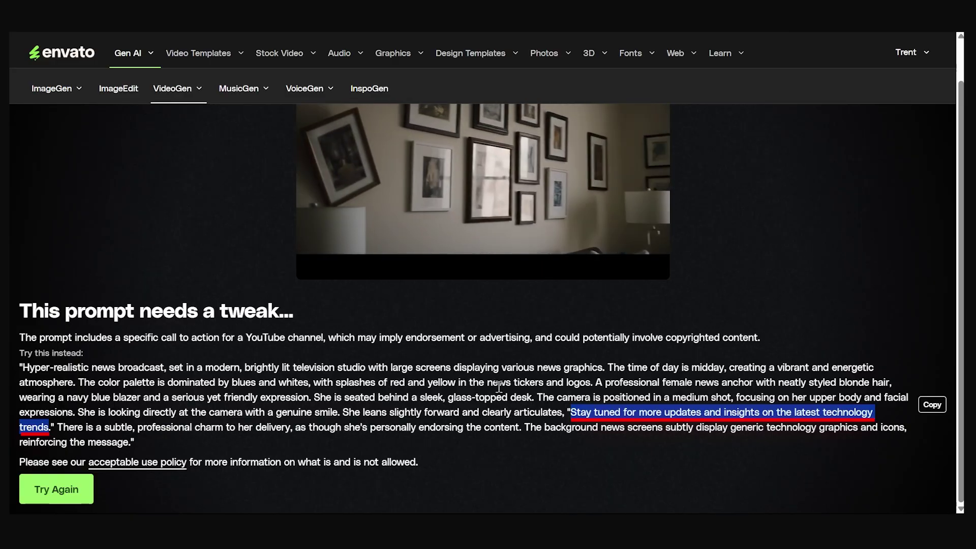
click(931, 412)
click(53, 489)
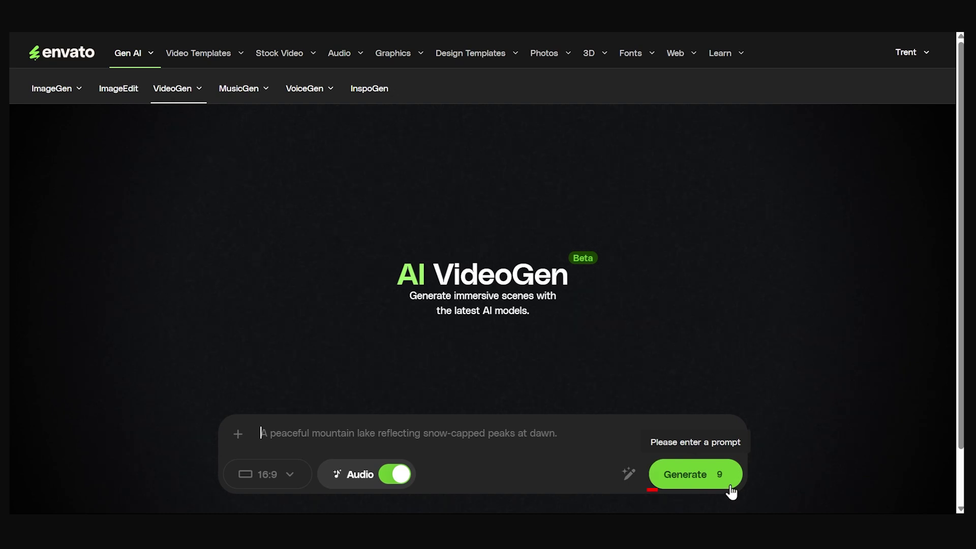
Paste the suggested 'Stay tuned' news-anchor rewrite into the prompt and generate the video
key(ctrl+v)
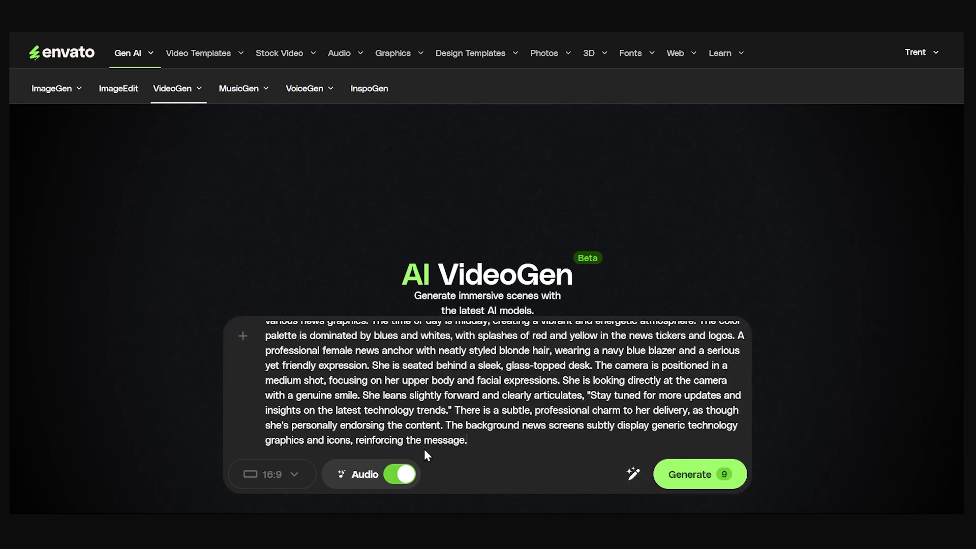
click(696, 478)
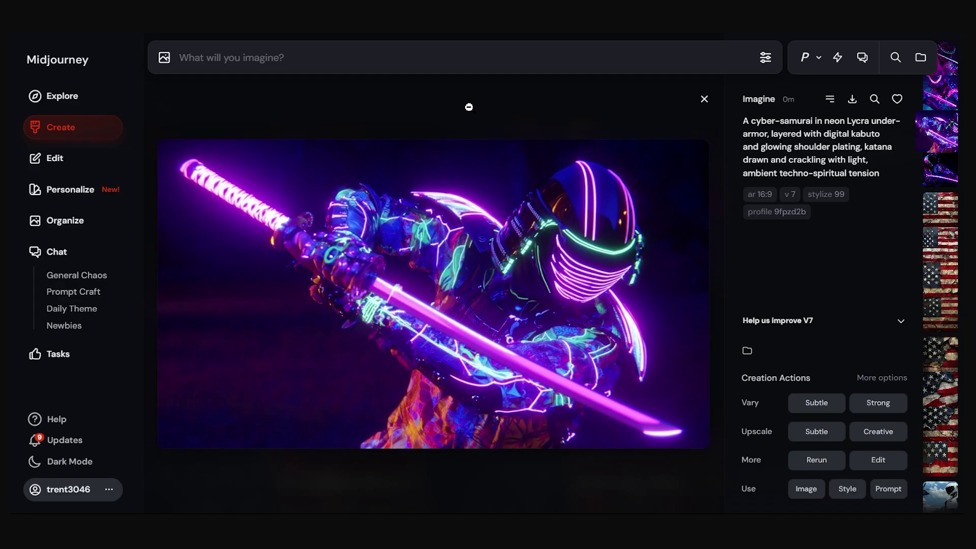
Copy the cyber-samurai prompt from Midjourney, add a first-frame image, and paste the prompt
click(846, 175)
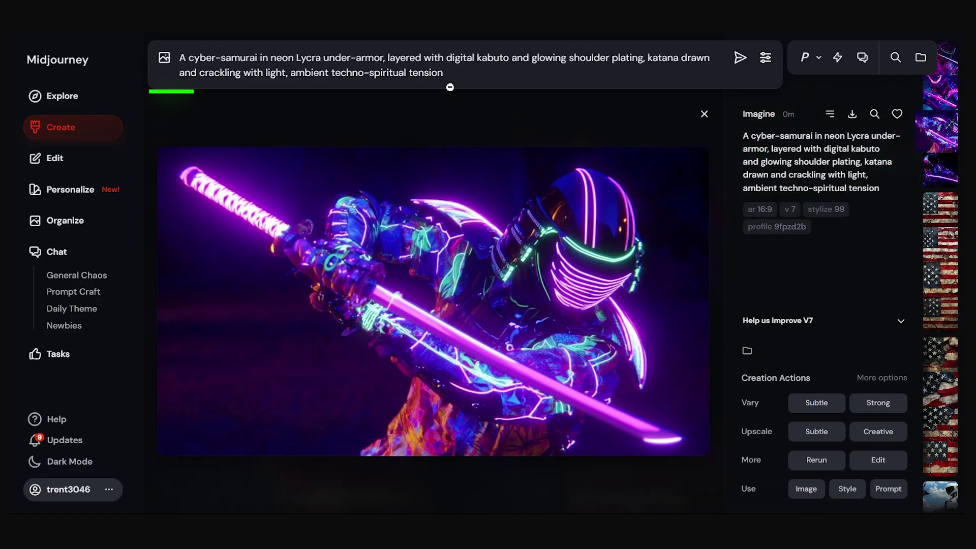
key(ctrl+a)
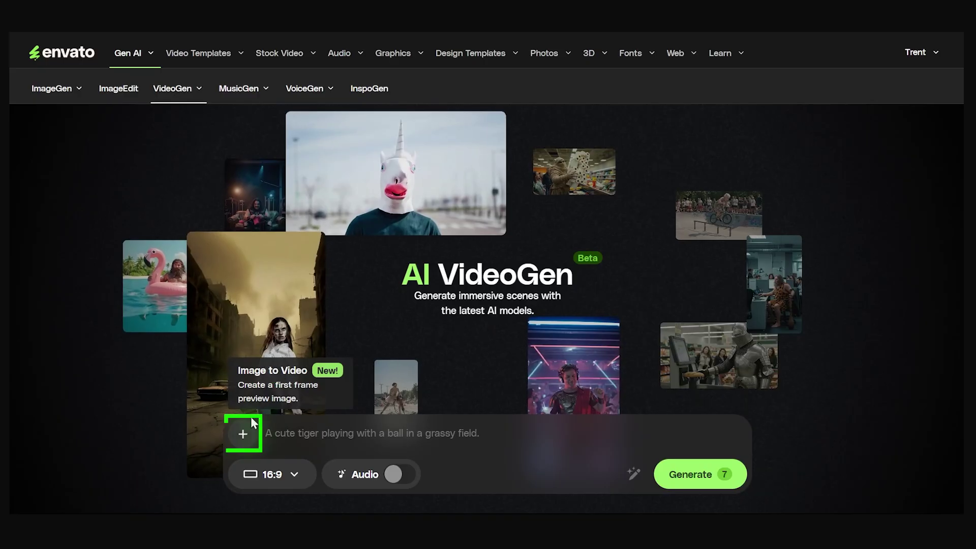
click(242, 431)
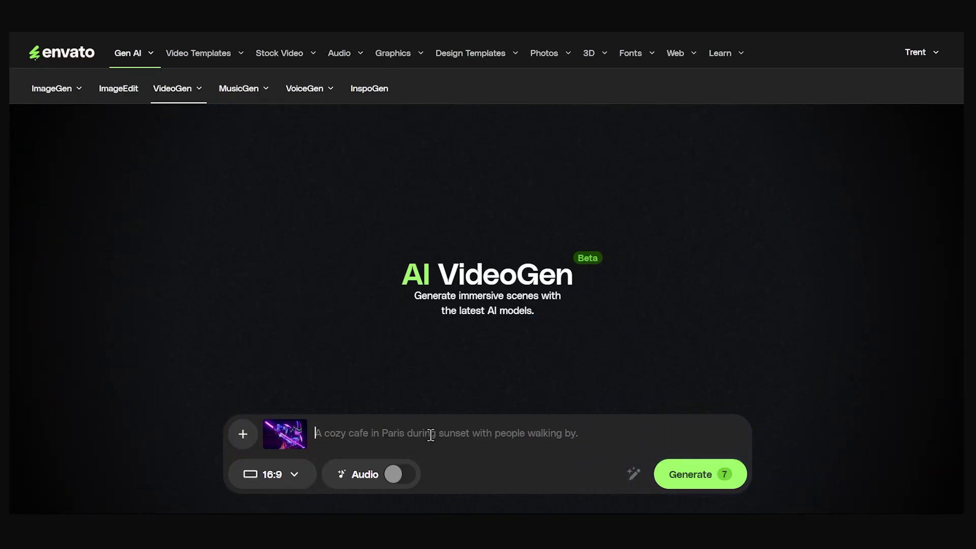
key(ctrl+v)
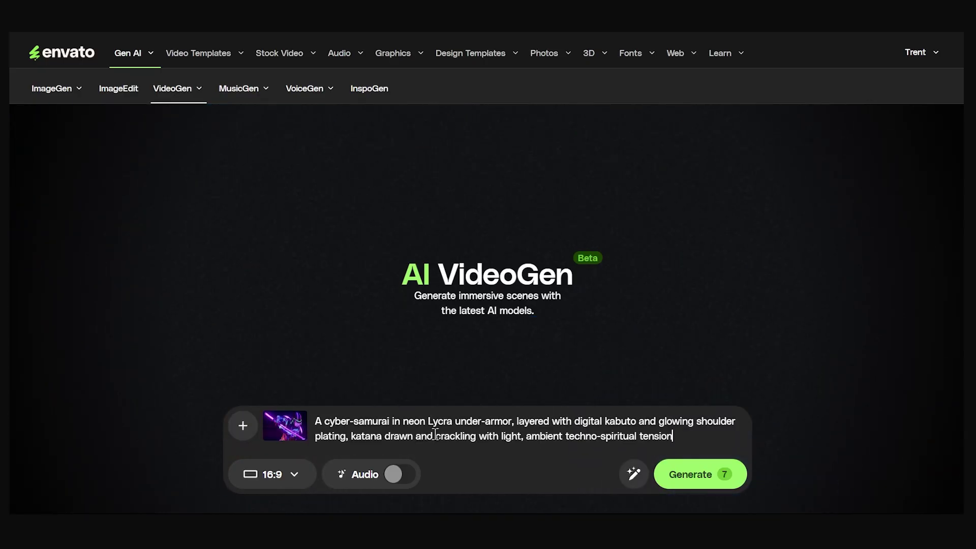
Enhance and generate the cyber-samurai video, then highlight the flagged Blade Runner 2049 reference
click(631, 473)
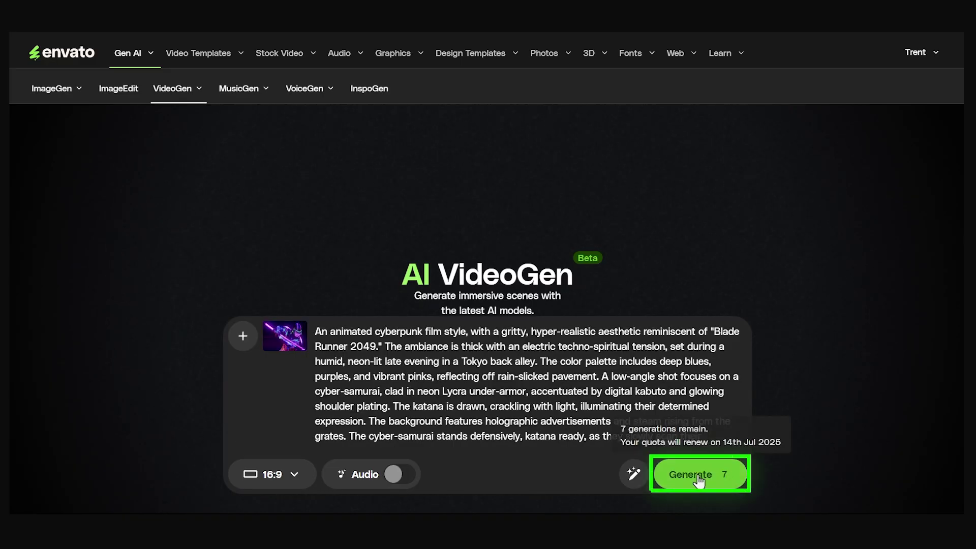
click(699, 475)
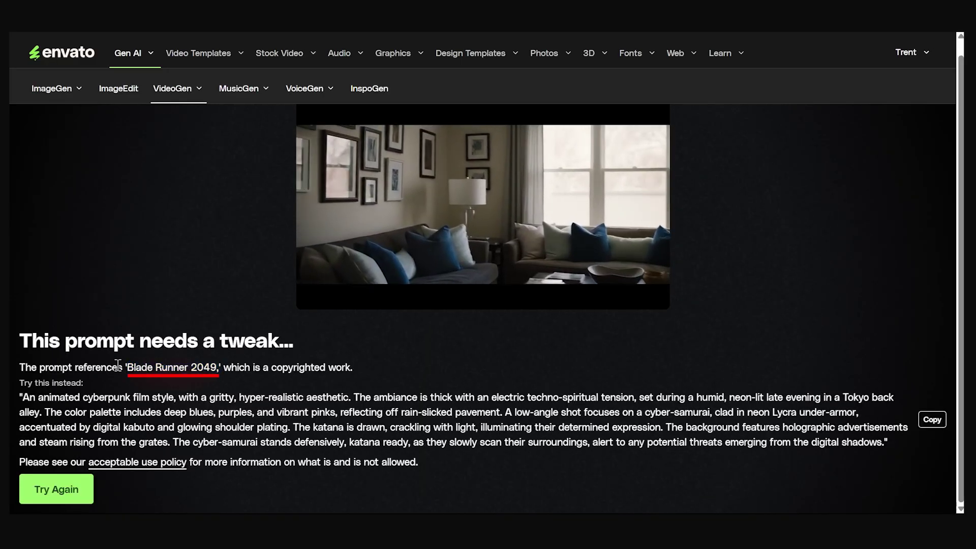
drag(124, 366, 217, 366)
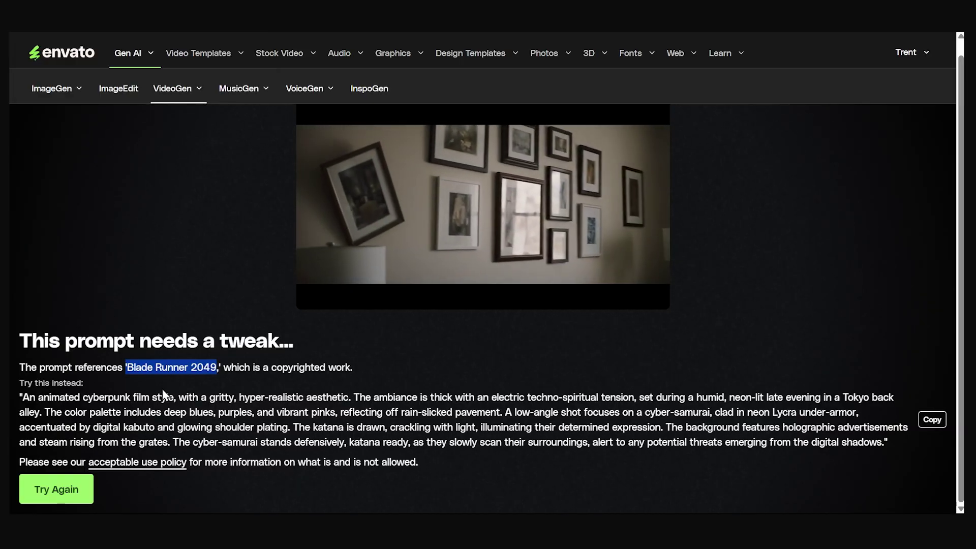
Replace the prompt with the suggested copyright-free rewrite and generate the cyber-samurai video
click(932, 419)
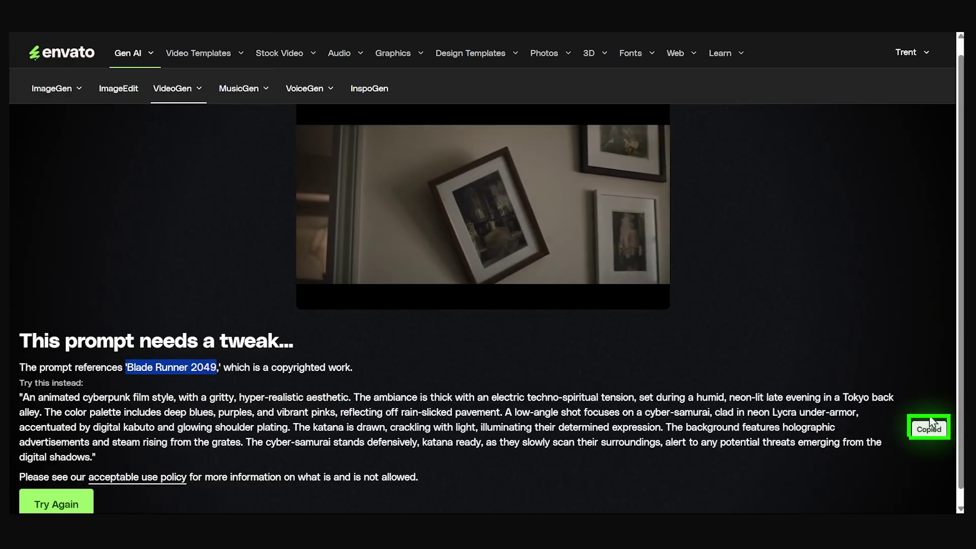
click(56, 503)
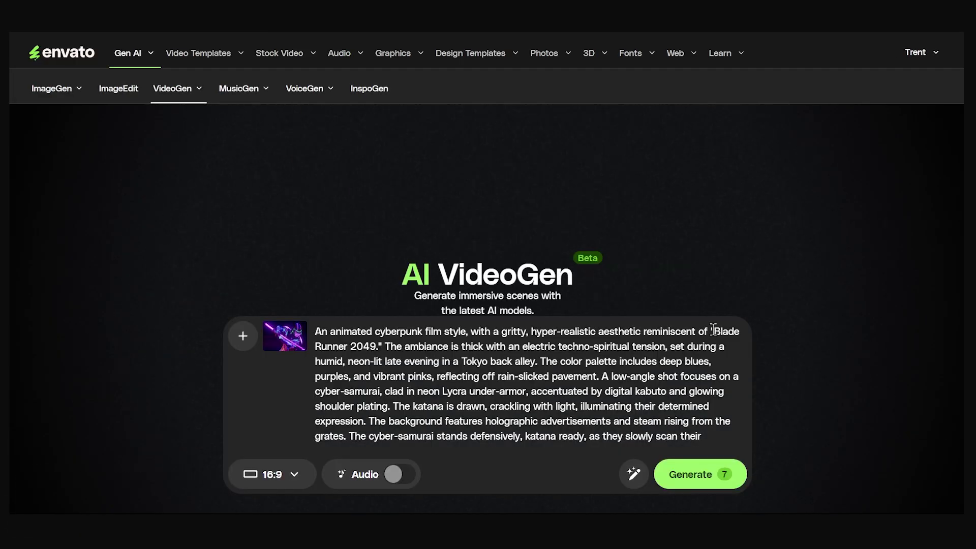
key(BackSpace)
key(ctrl+a)
click(416, 357)
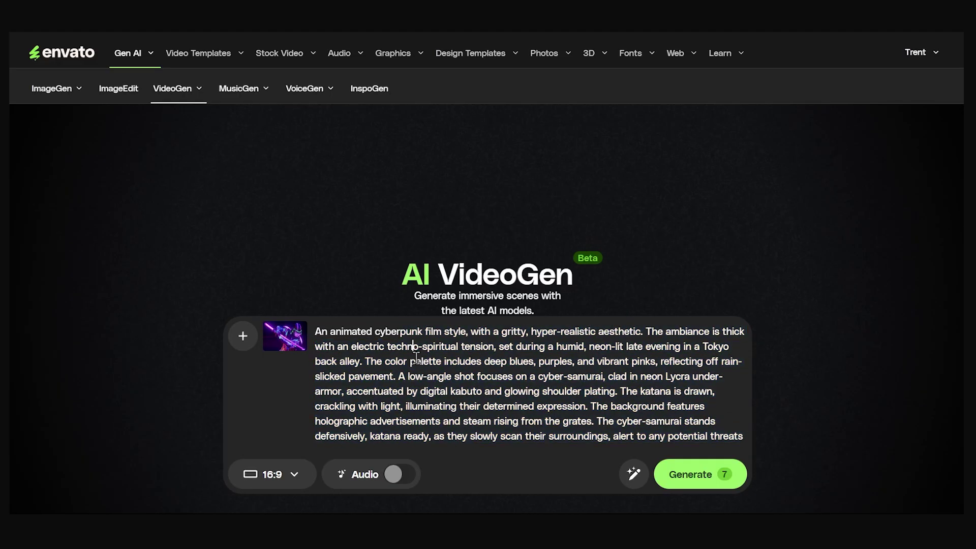
click(694, 478)
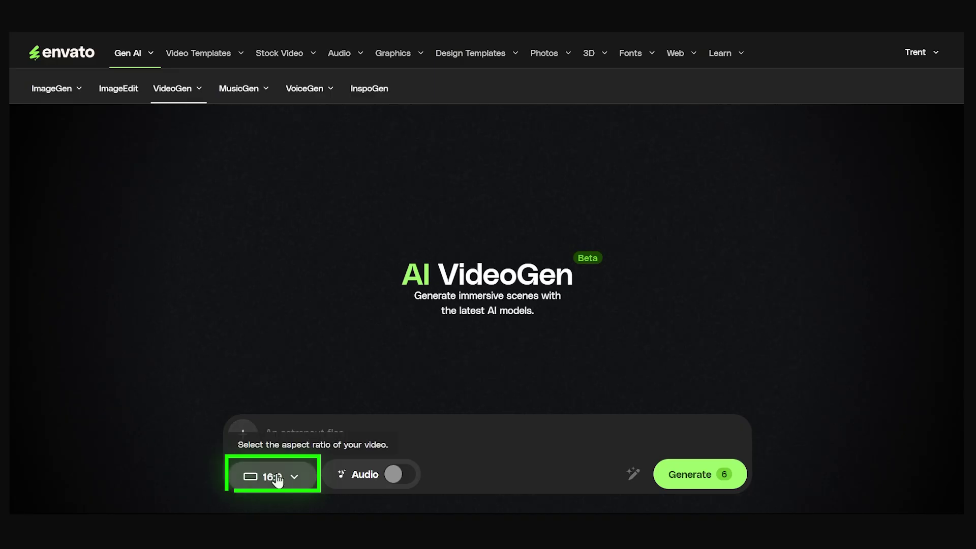
Set 9:16 aspect ratio, attach product.png as first frame, paste the photography prompt, and generate
click(275, 475)
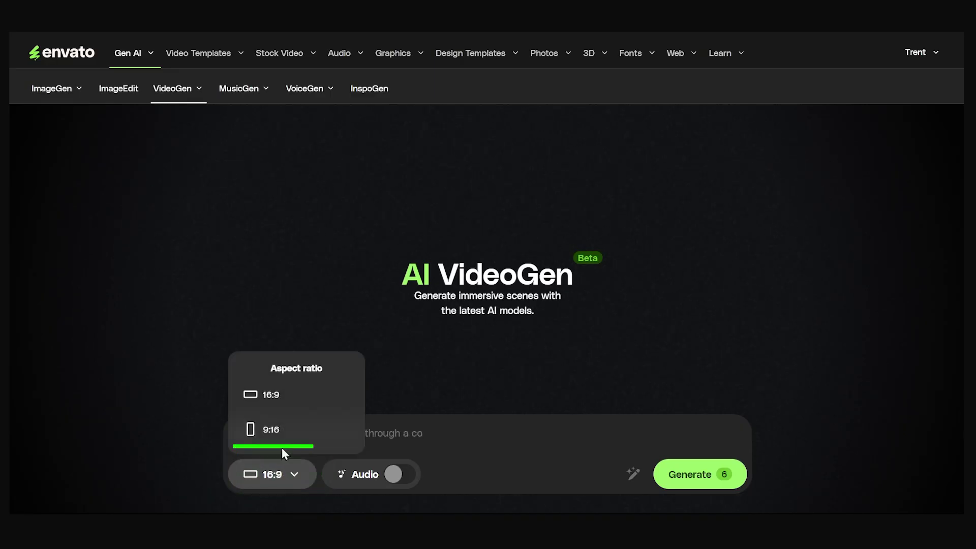
click(270, 431)
click(243, 433)
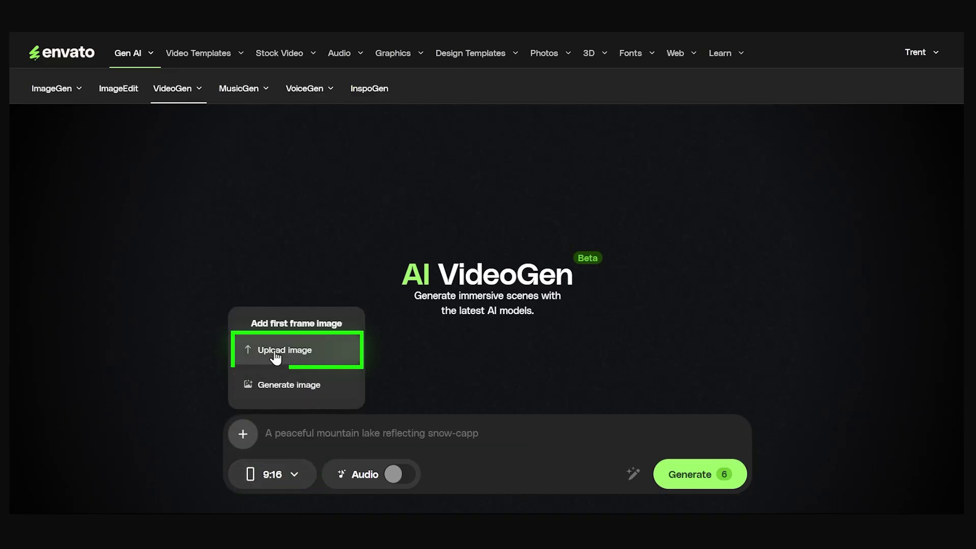
click(274, 361)
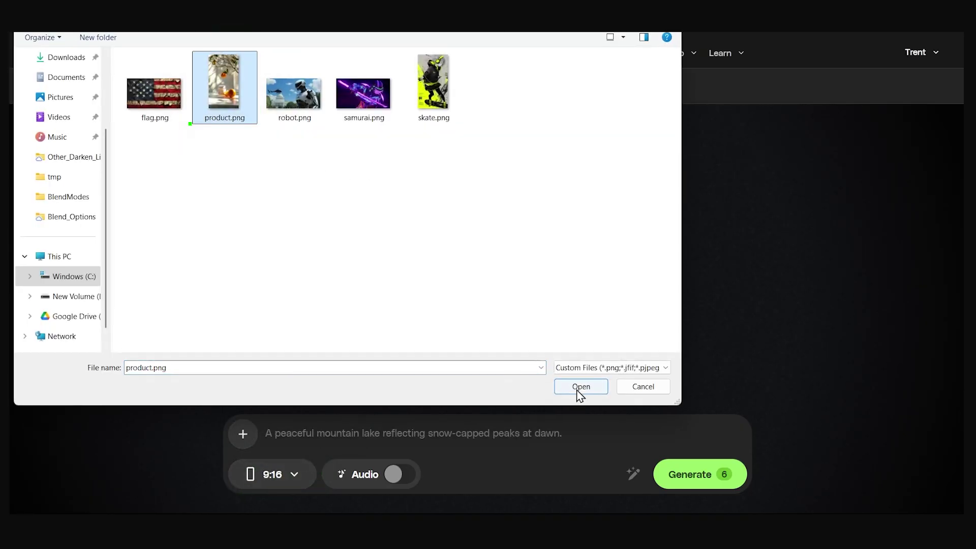
click(581, 387)
key(ctrl+v)
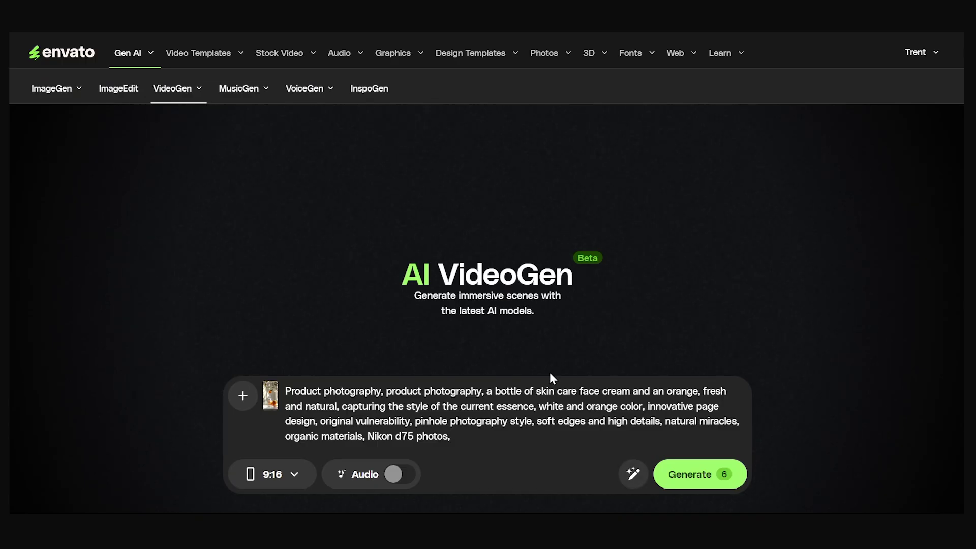
click(688, 480)
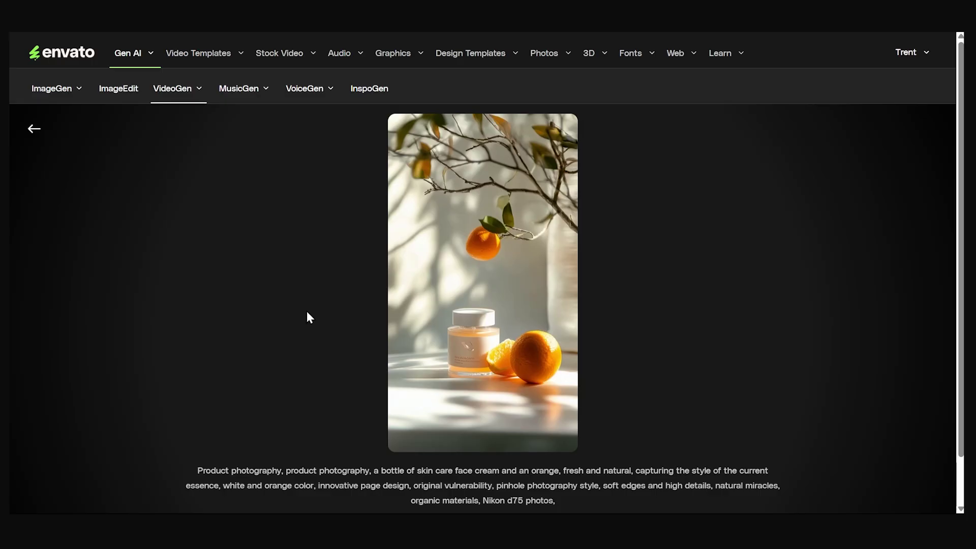
Replace the prompt with a short skin care commercial description and expand it with AI enhancement
click(41, 136)
click(384, 435)
key(ctrl+a)
text(s)
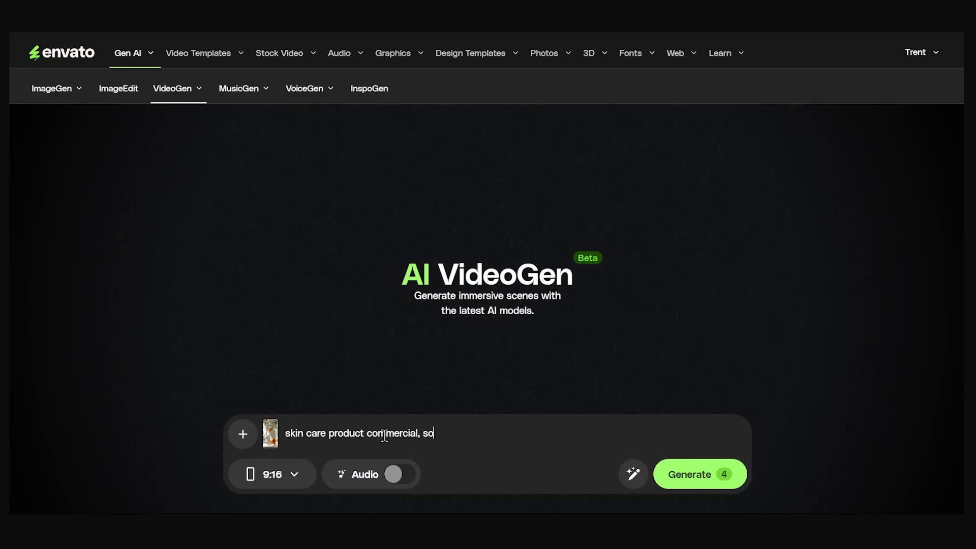
click(632, 475)
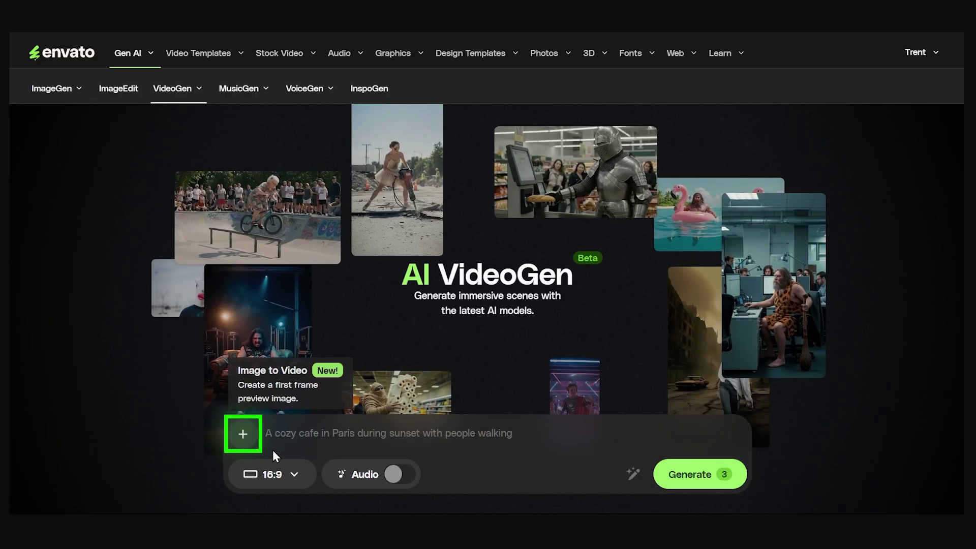
Attach the woman-and-cat illustration as first frame and generate the coffee-with-cat video
click(243, 433)
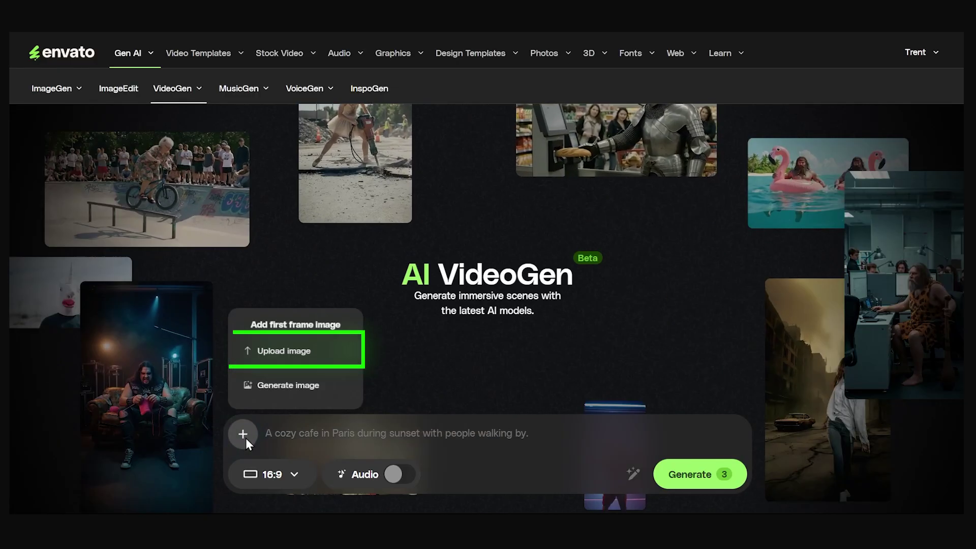
click(283, 351)
click(512, 173)
click(579, 384)
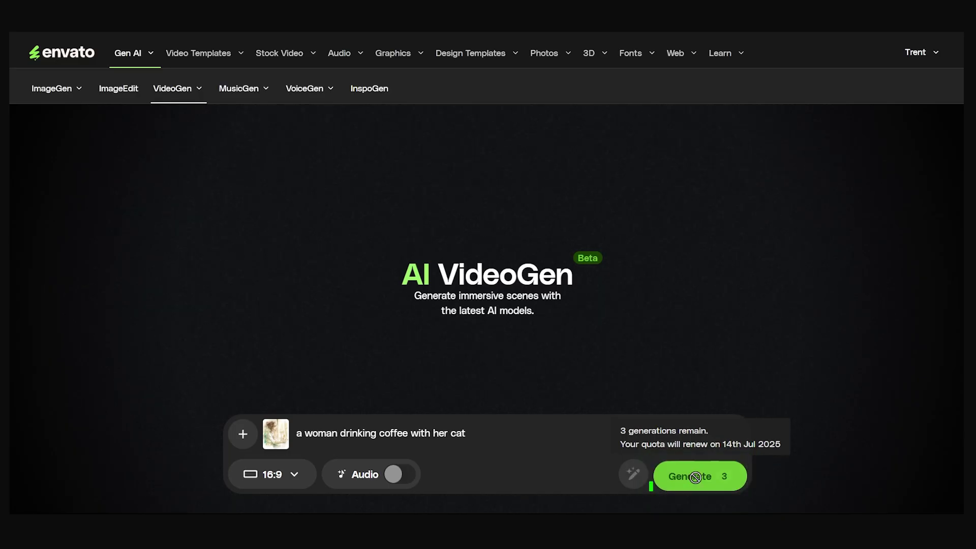
click(696, 478)
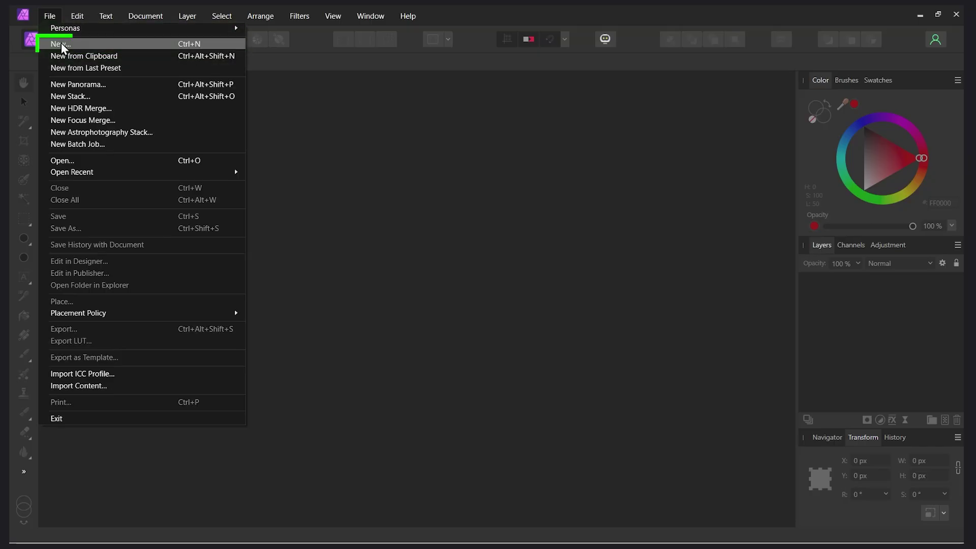
key(ctrl+n)
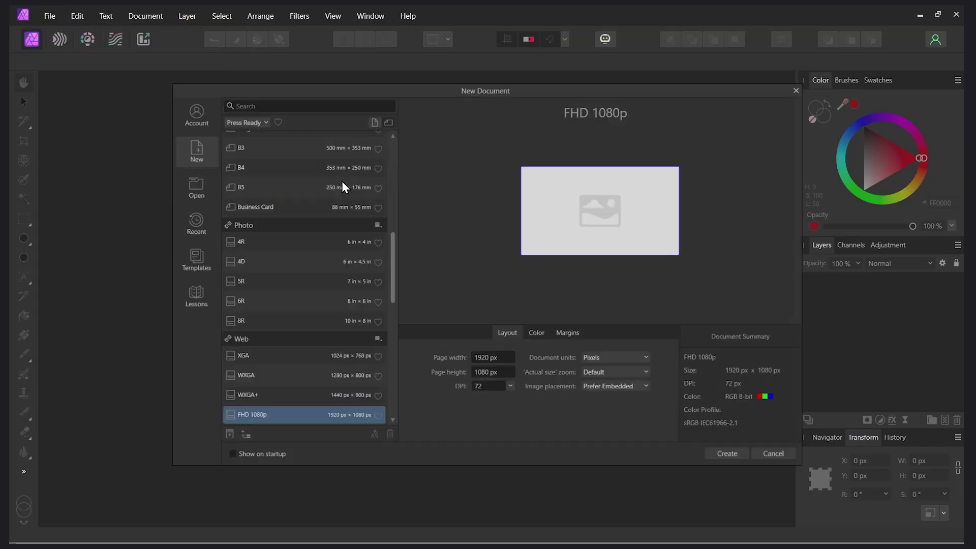
Create a 1920×1080 document, paste the woman-and-cat illustration, and shrink and centre it on the page
text(192)
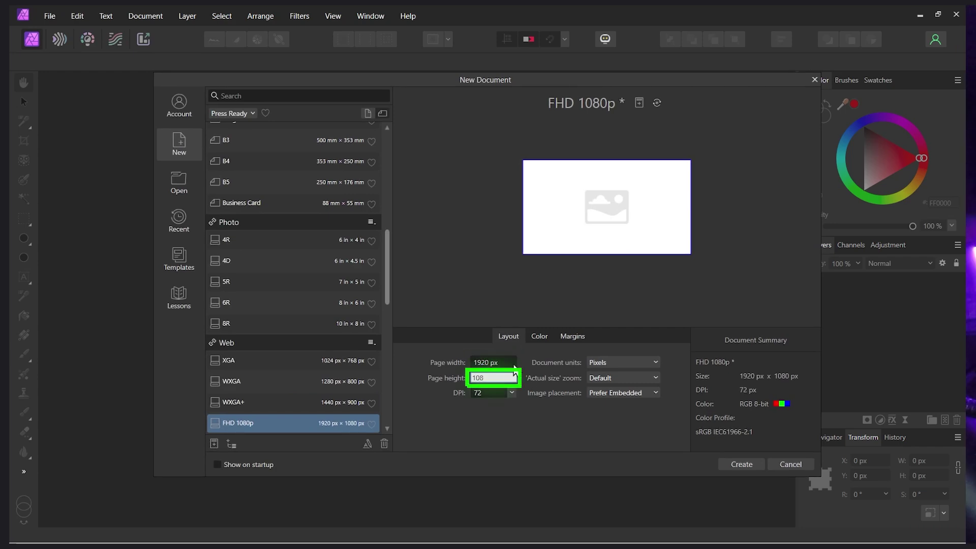
key(Return)
key(ctrl+v)
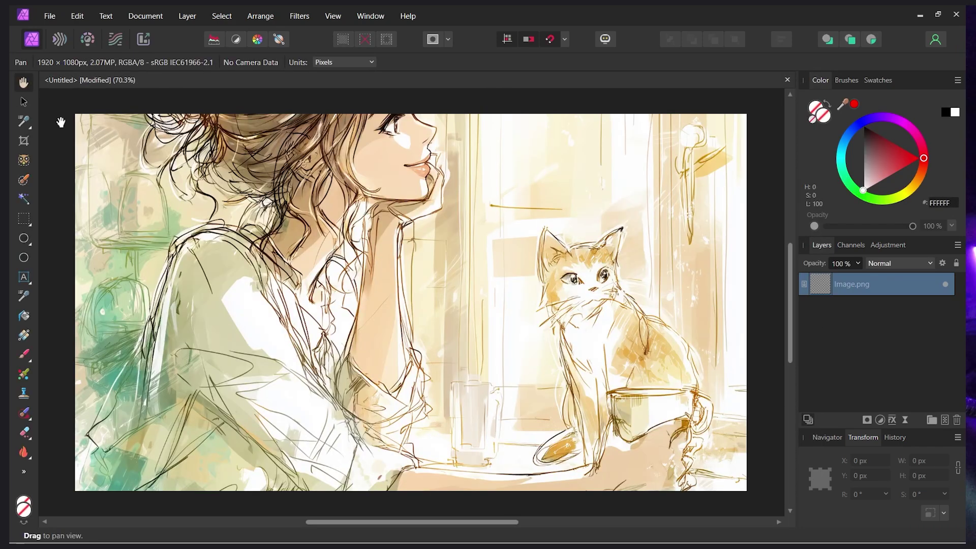
key(v)
key(ctrl+minus)
key(ctrl+minus)
drag(491, 104, 335, 209)
drag(287, 308, 447, 255)
key(ctrl+d)
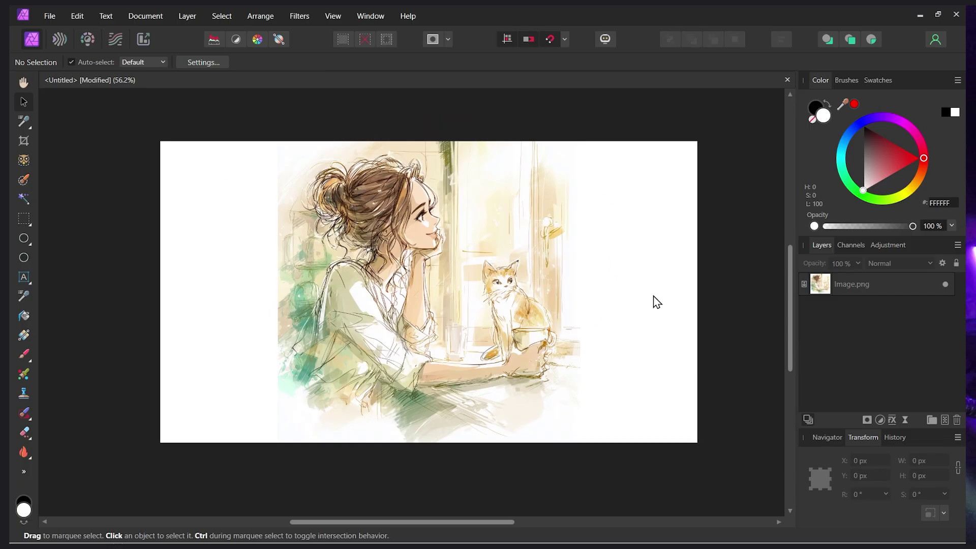
click(49, 16)
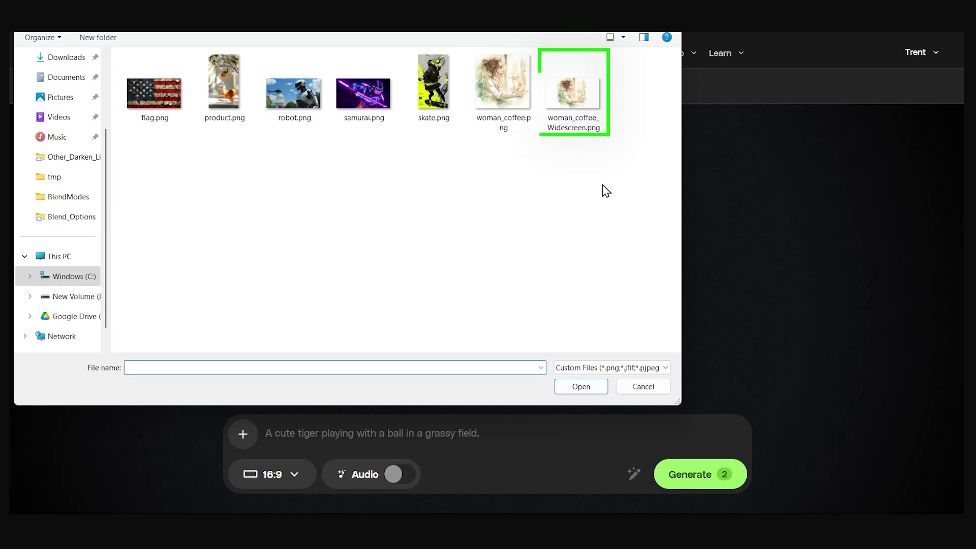
Attach woman_coffee_Widescreen.png as first frame, prompt 'a woman having coffee with her cat', and generate
click(573, 94)
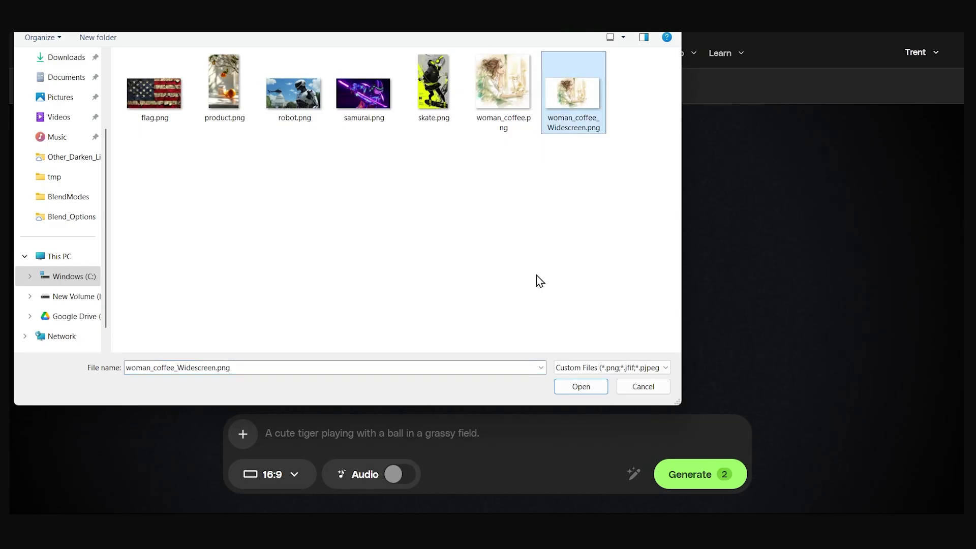
click(580, 388)
click(362, 432)
text(a)
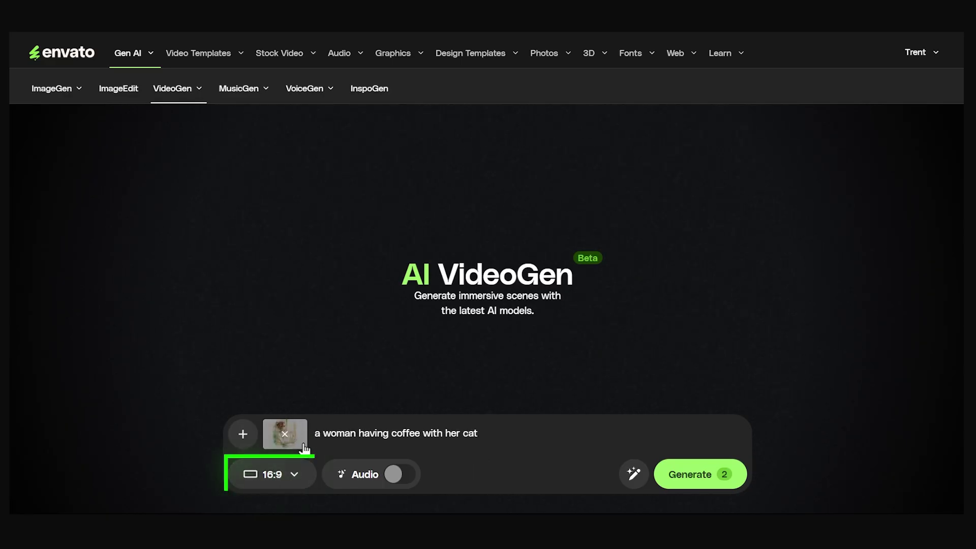
click(693, 474)
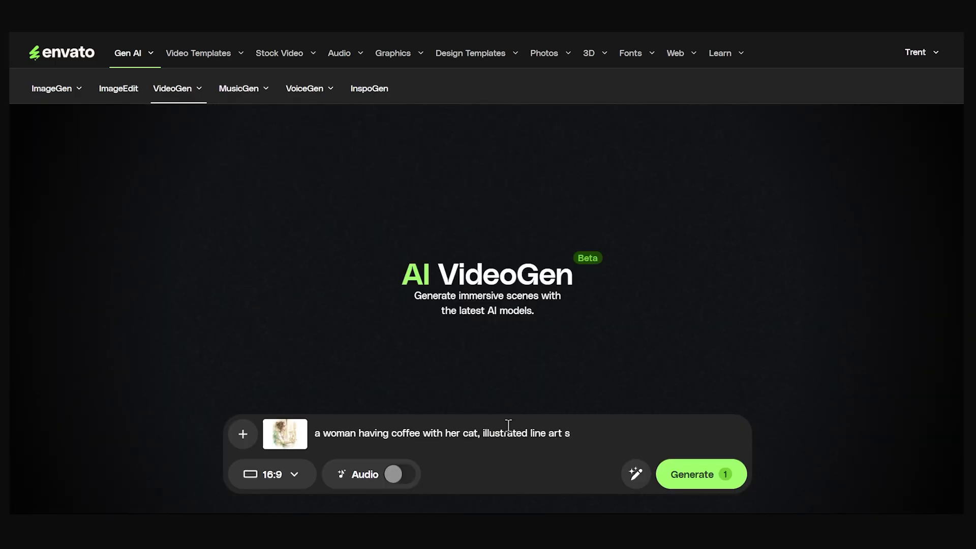
Expand the line-art prompt into a detailed café scene with AI enhancement and generate the final video
click(636, 475)
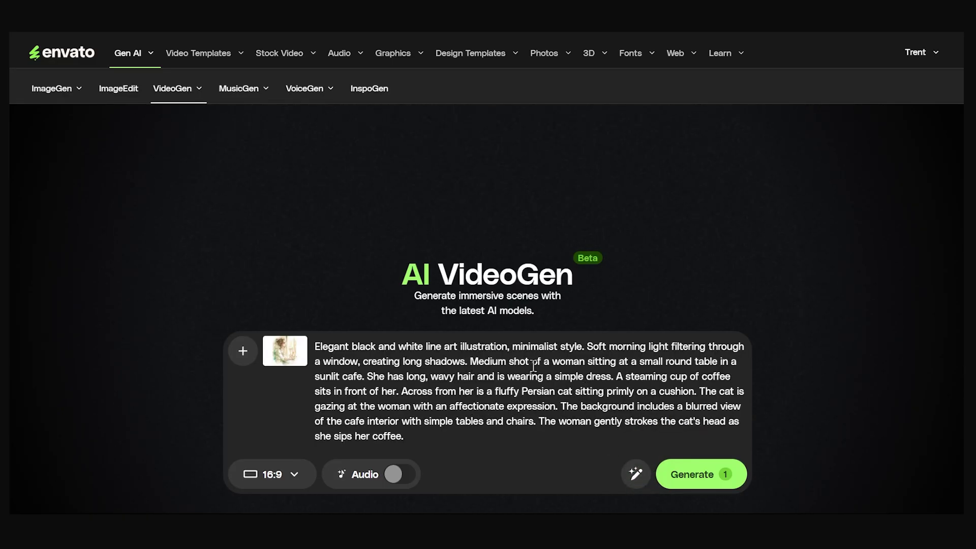
click(695, 478)
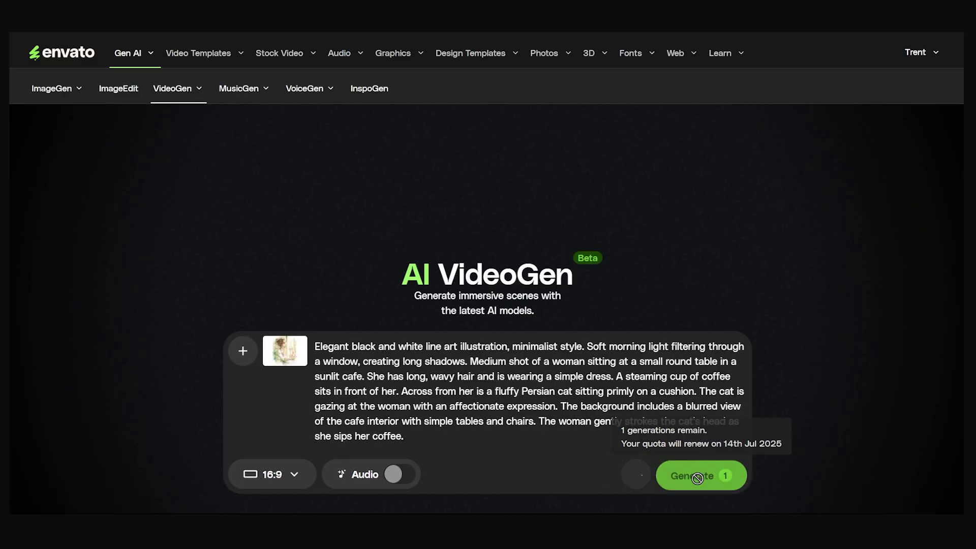